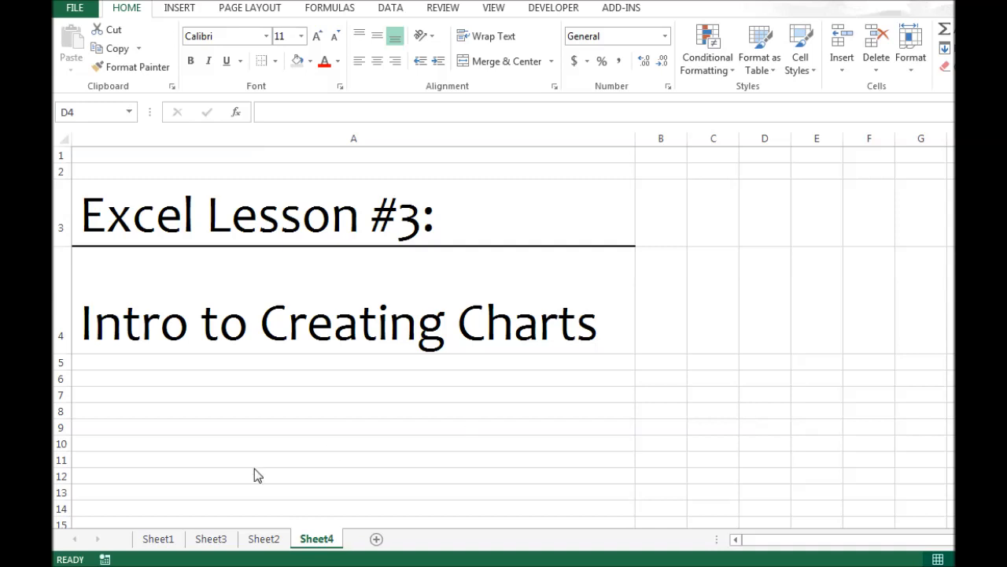
On Sheet3, enter the equation title y = x^2 in cell A1.
left_click(169, 542)
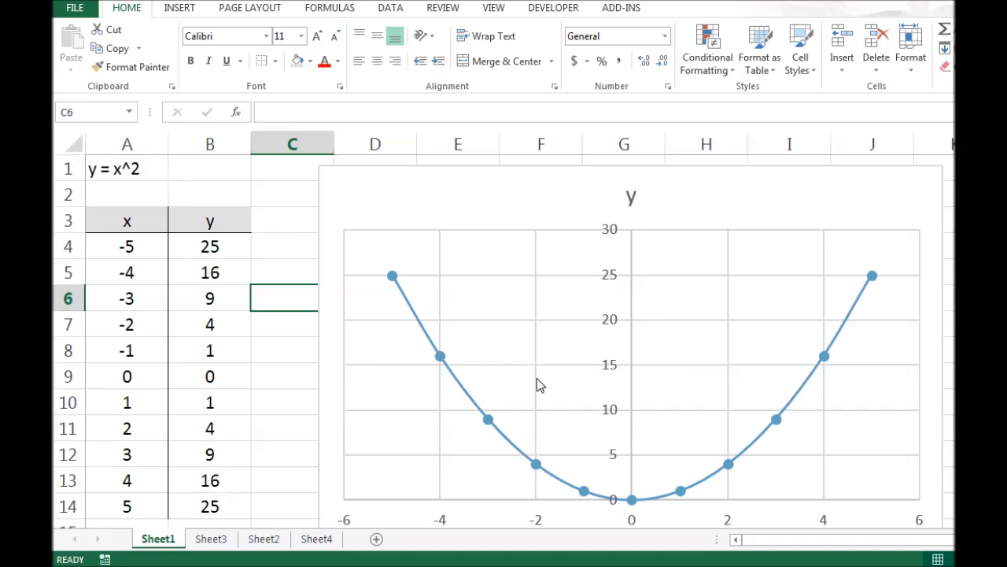
left_click(211, 540)
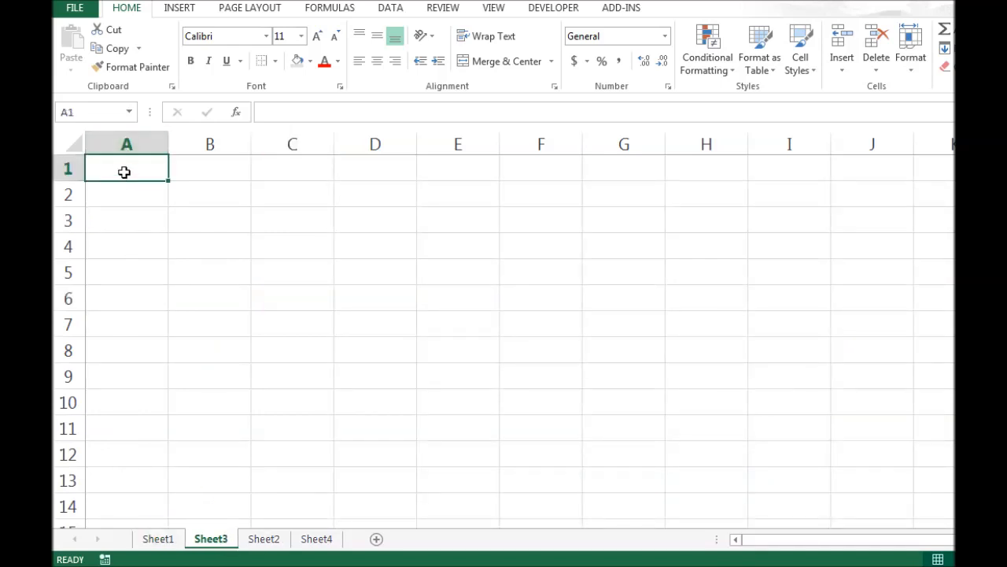
type("y")
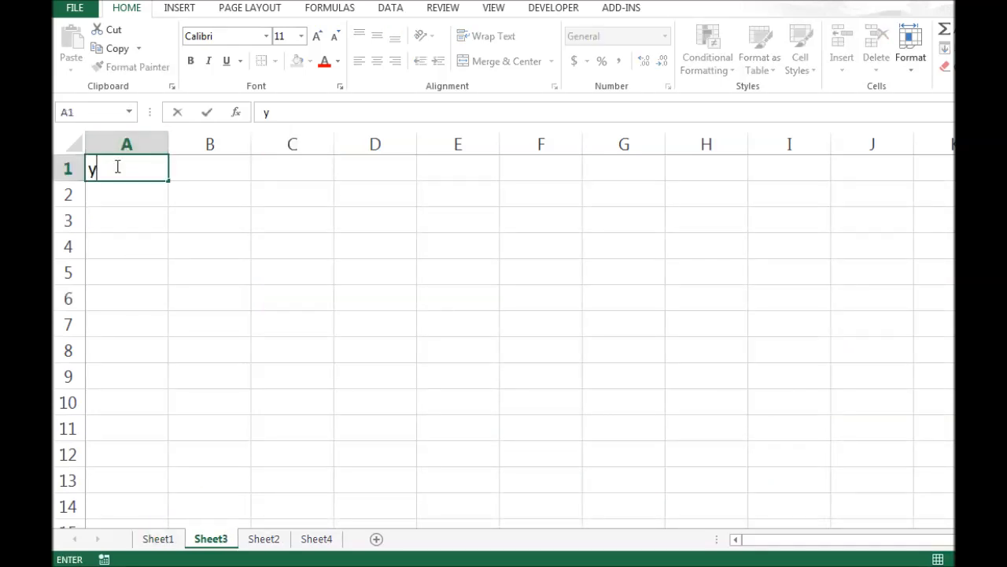
type(" = x")
type("^2")
Enter the column headers x in A3 and y in B3.
left_click(134, 219)
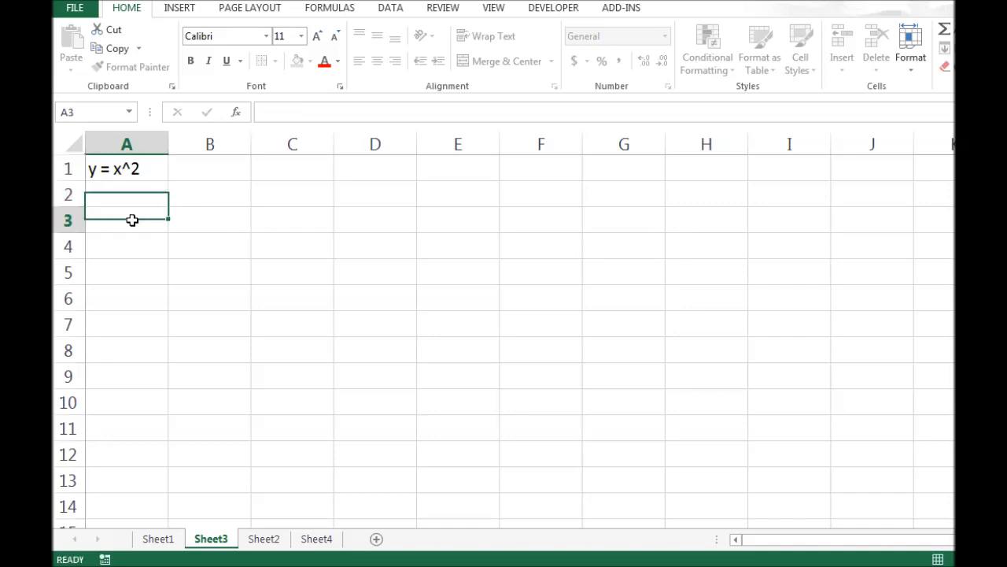
type("x")
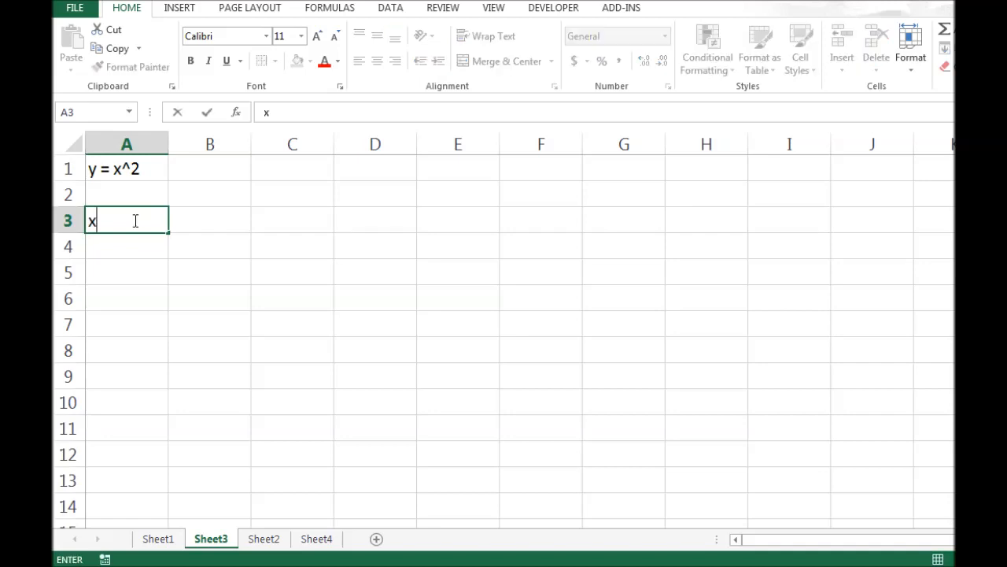
key("Tab")
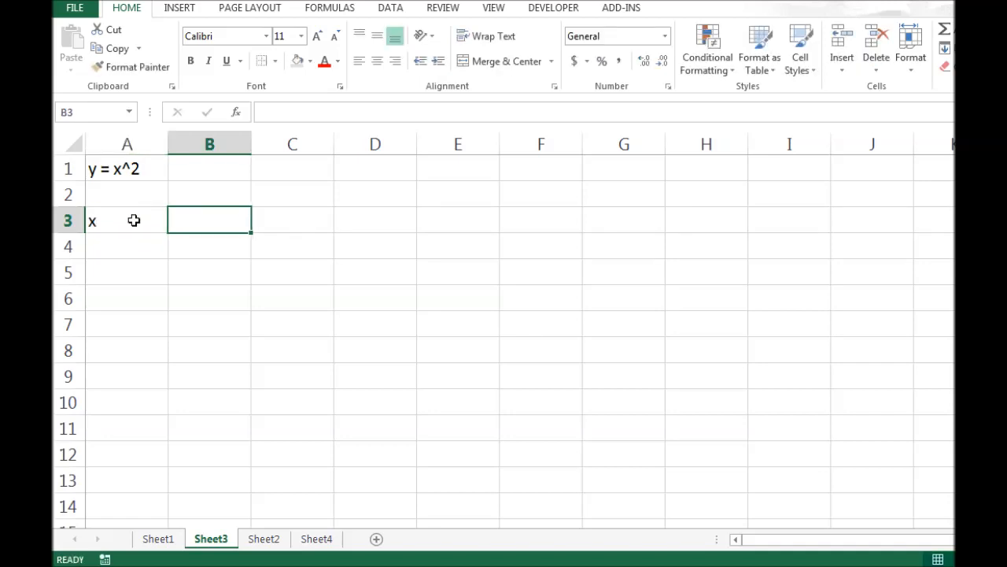
type("y")
key("Return")
Center-align the x and y headers in A3:B3.
left_click_drag(134, 220, 182, 221)
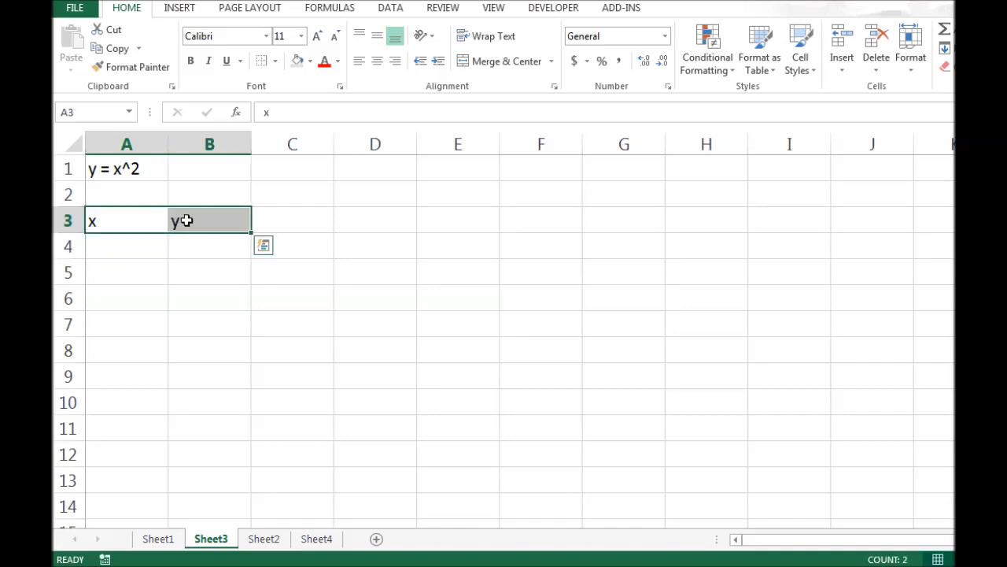
left_click(378, 61)
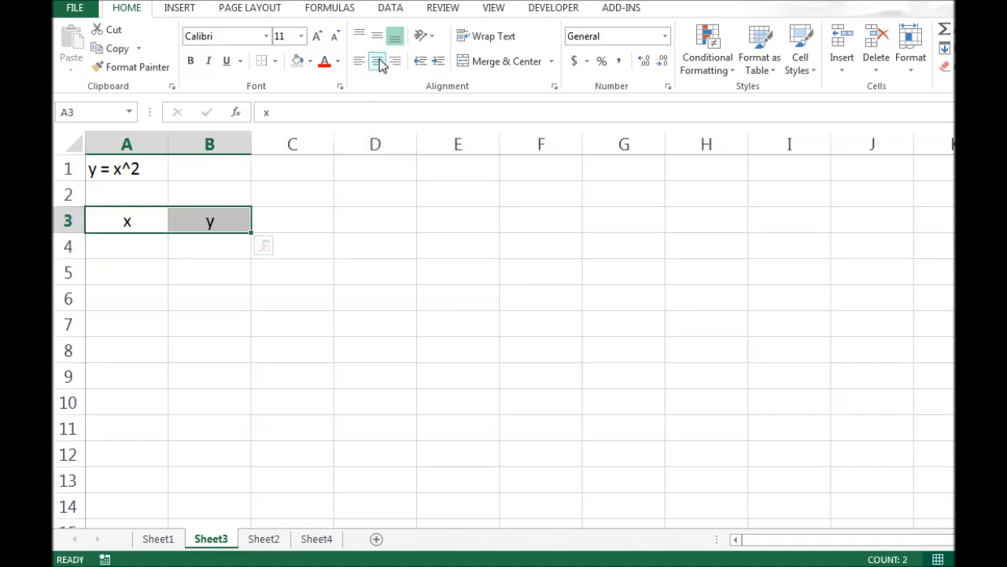
left_click(254, 299)
Add a bottom border beneath the x and y headers in A3:B3.
left_click_drag(129, 220, 198, 221)
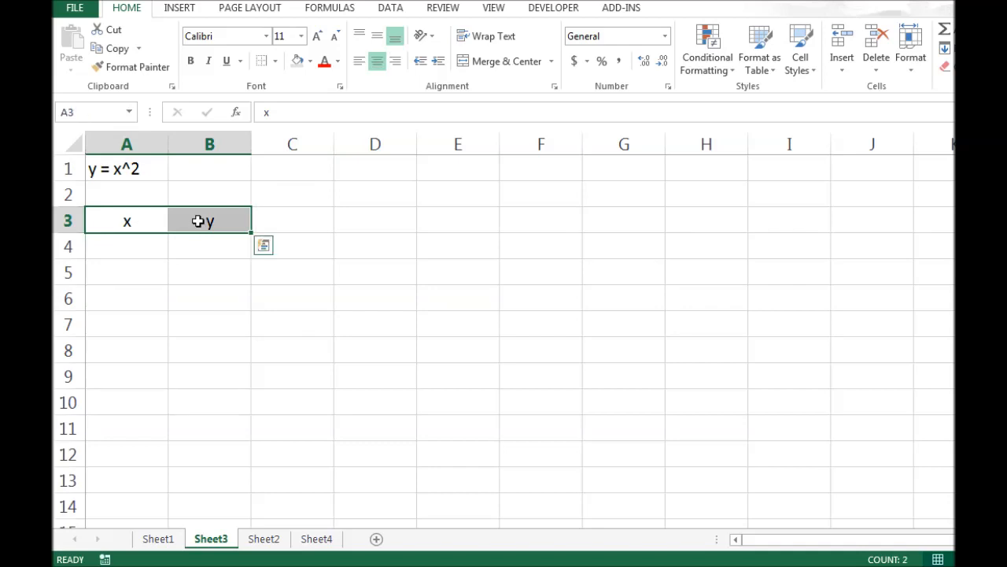
left_click(276, 61)
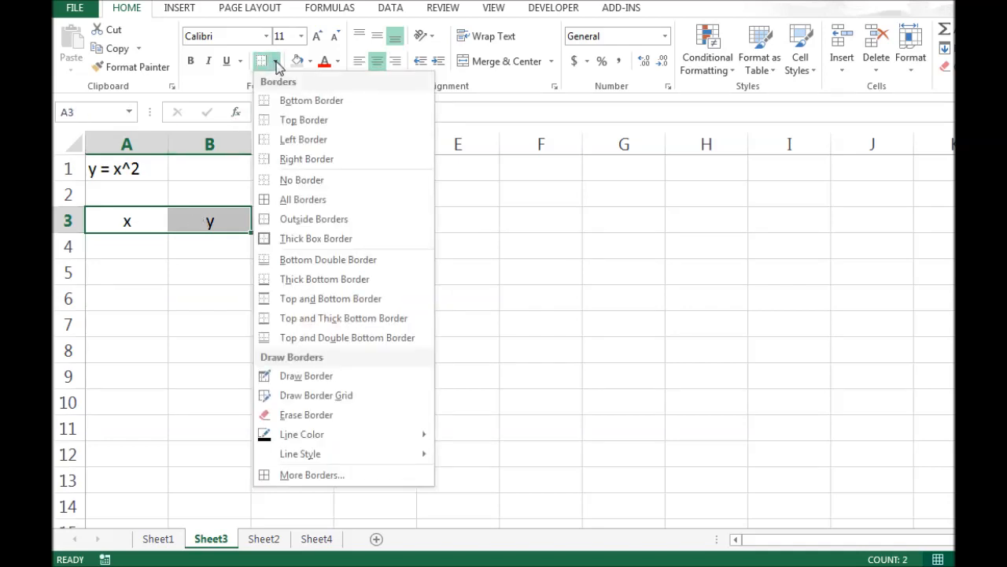
left_click(295, 106)
left_click(263, 325)
Add a right border to the x column cells from A3 down to A17.
left_click_drag(113, 221, 111, 464)
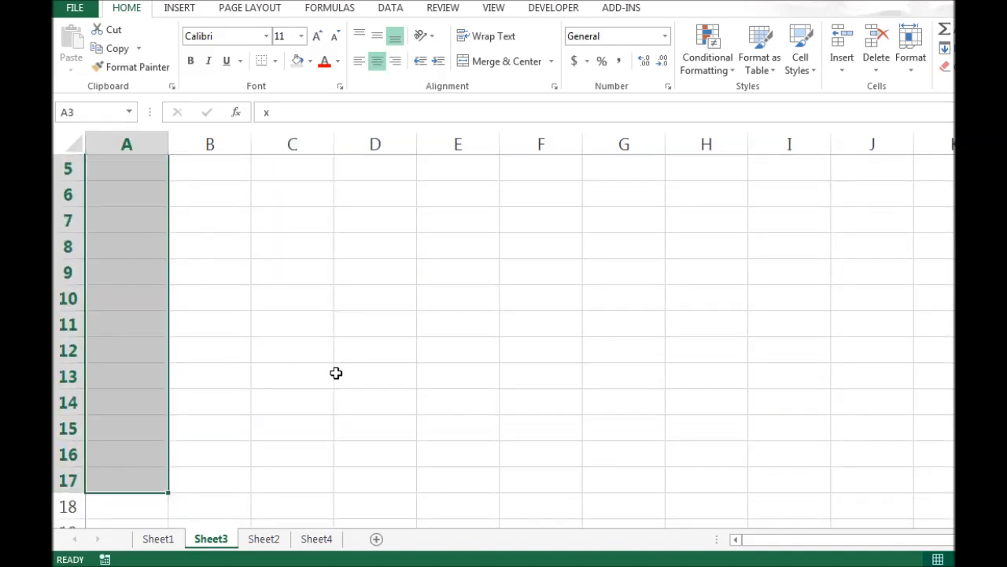
scroll(336, 372, "up", 2)
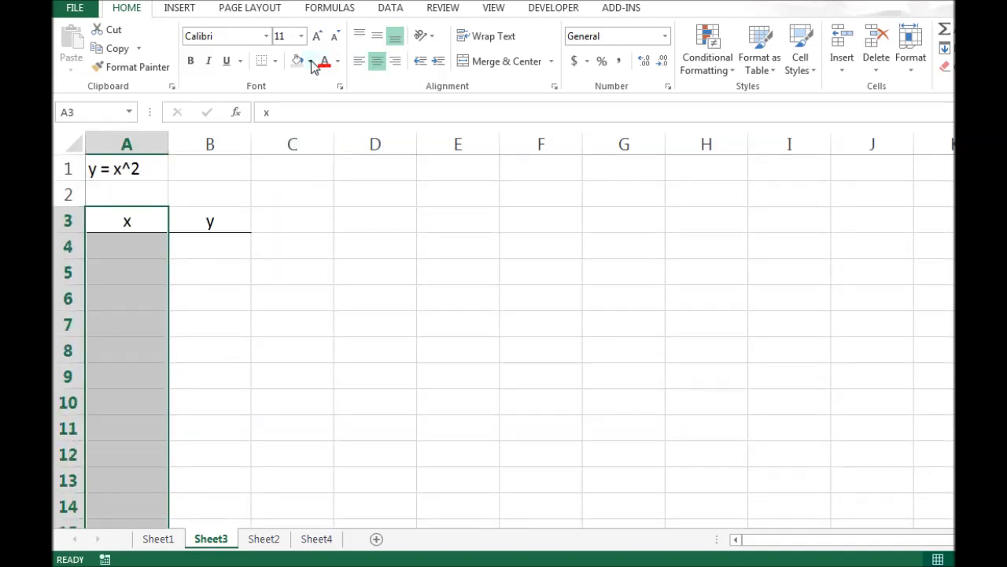
left_click(312, 63)
left_click(275, 63)
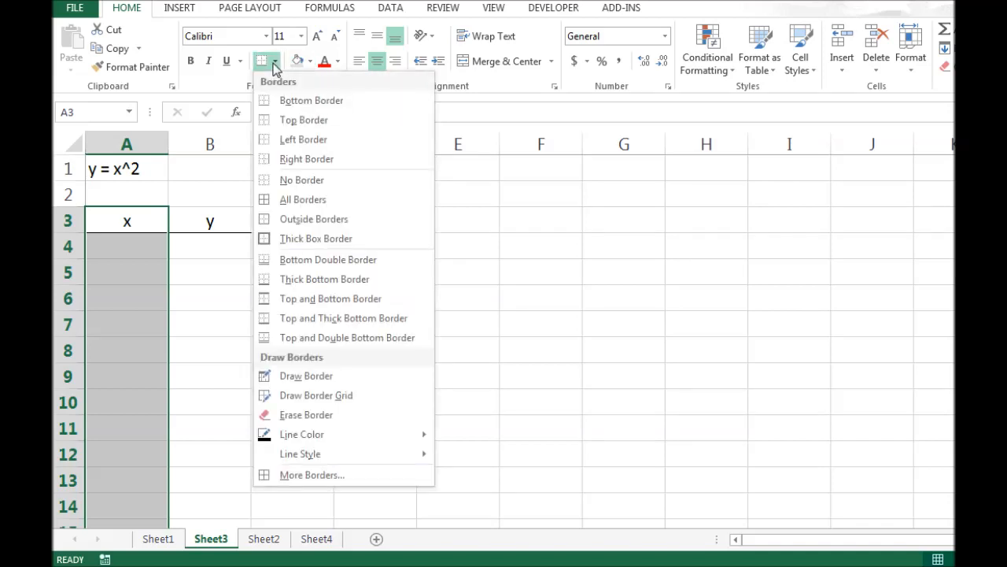
left_click(322, 159)
left_click(260, 299)
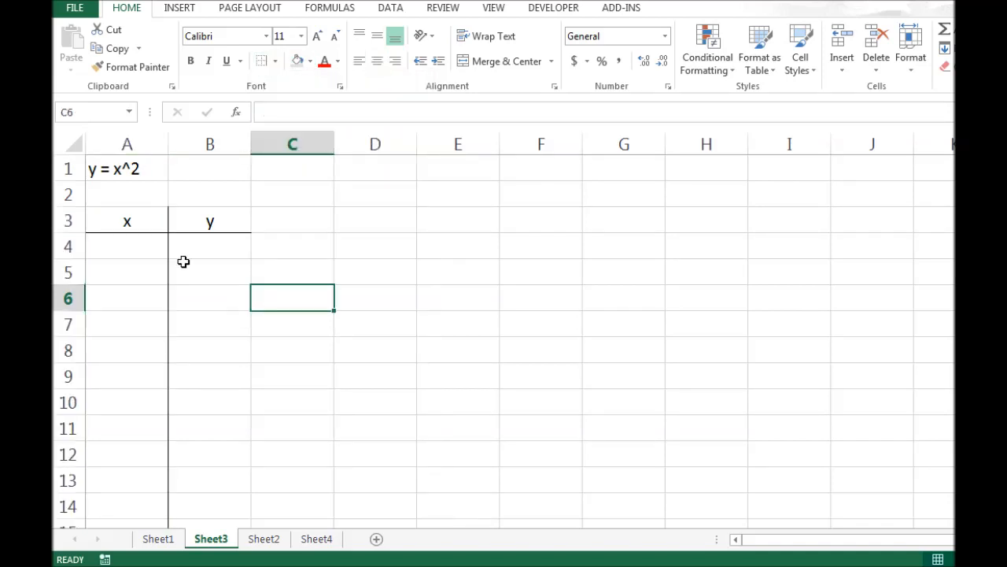
Enter the starting x values -5 in A4 and -4 in A5.
left_click(147, 250)
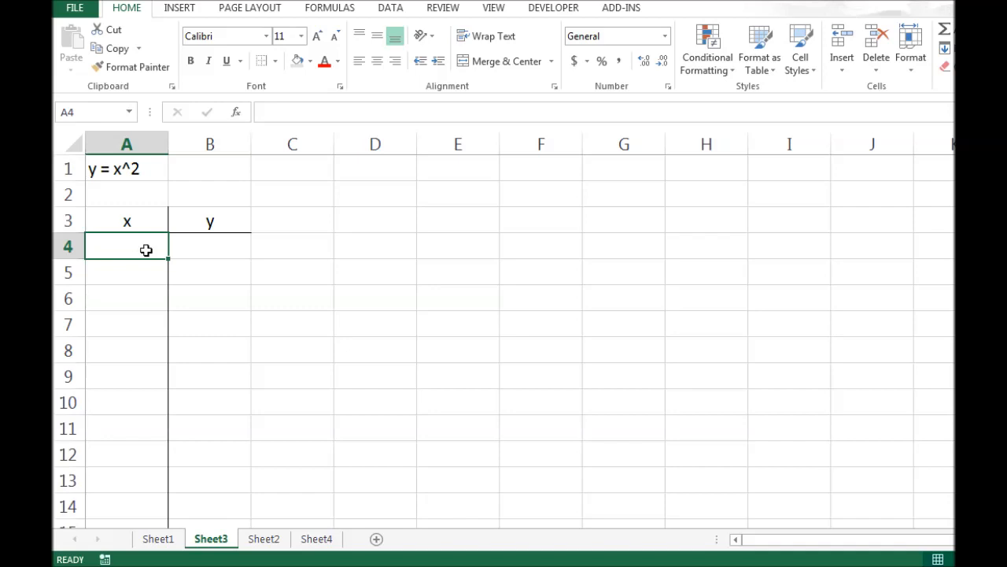
type("-5")
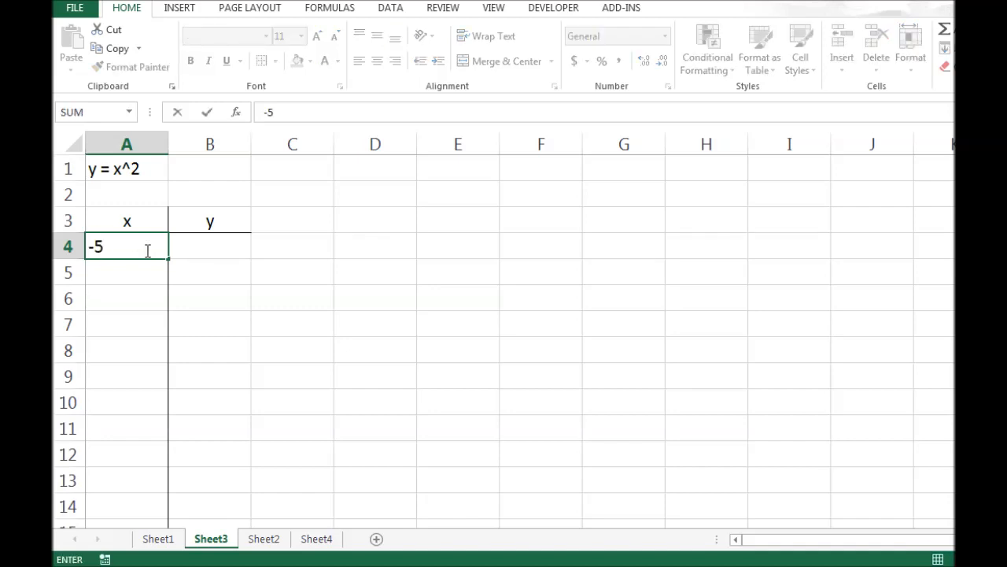
key("Return")
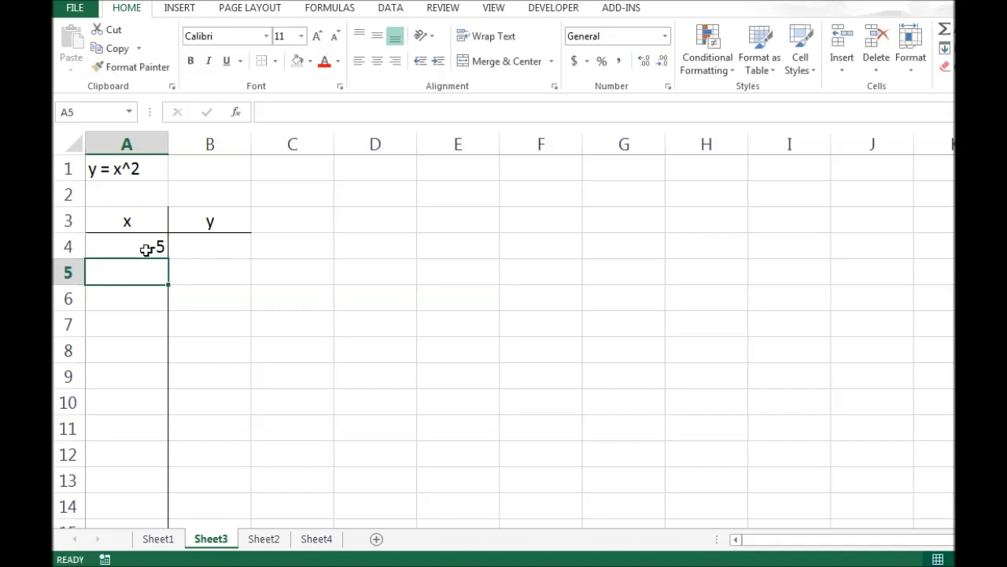
type("-4")
key("Return")
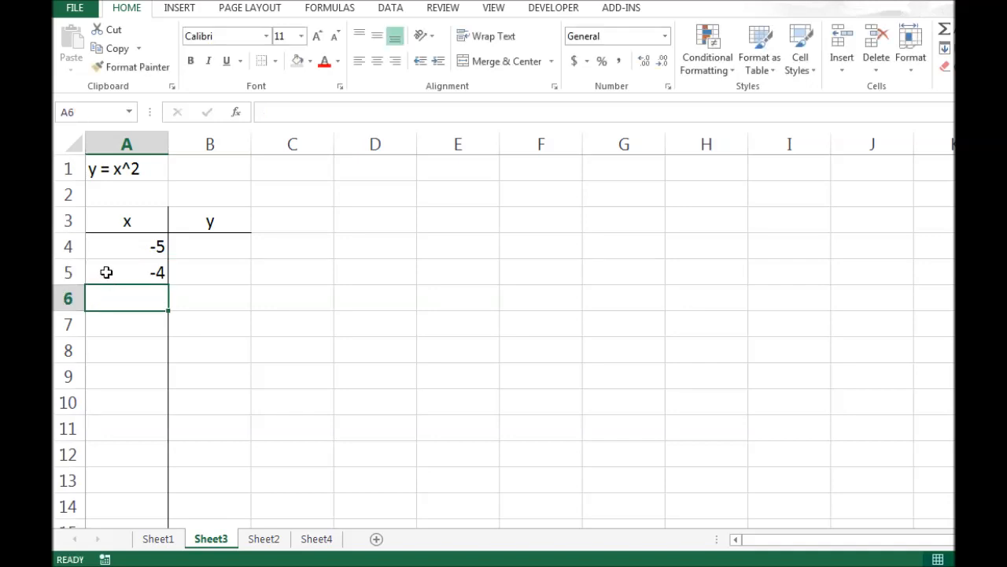
Auto-fill the x series from A4:A5 down to 5 in cell A14.
left_click_drag(115, 247, 115, 271)
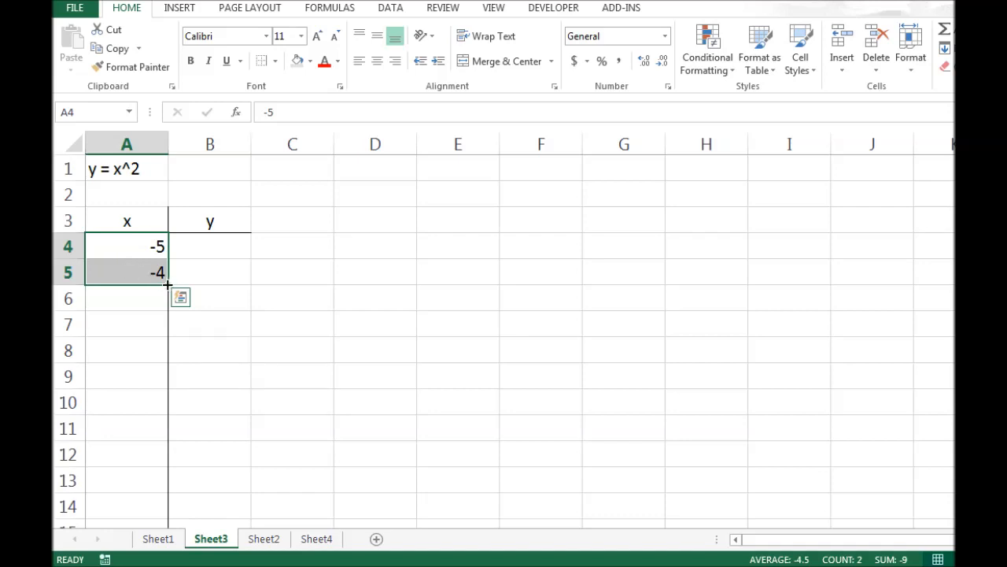
left_click_drag(167, 285, 163, 434)
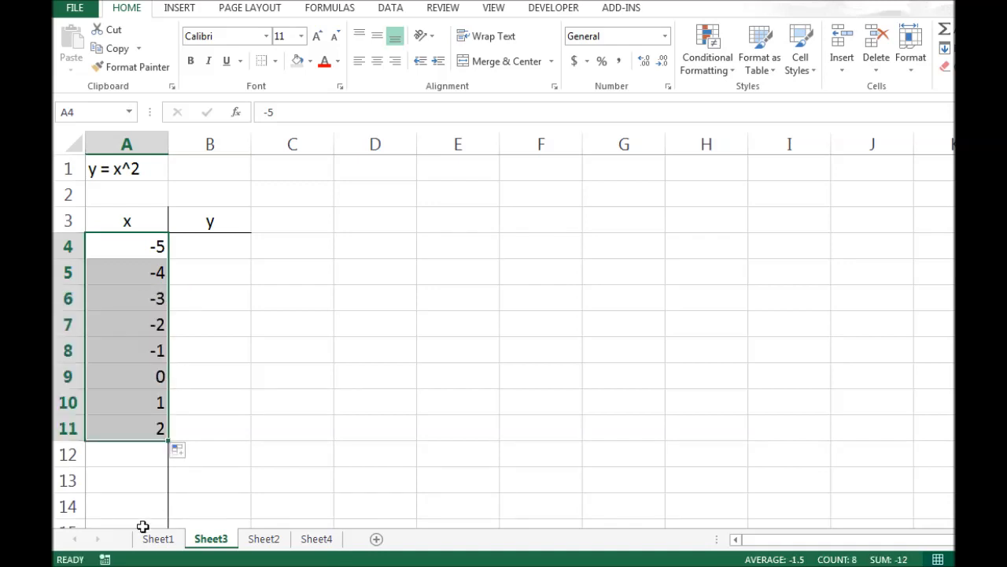
left_click_drag(168, 440, 157, 512)
left_click(308, 465)
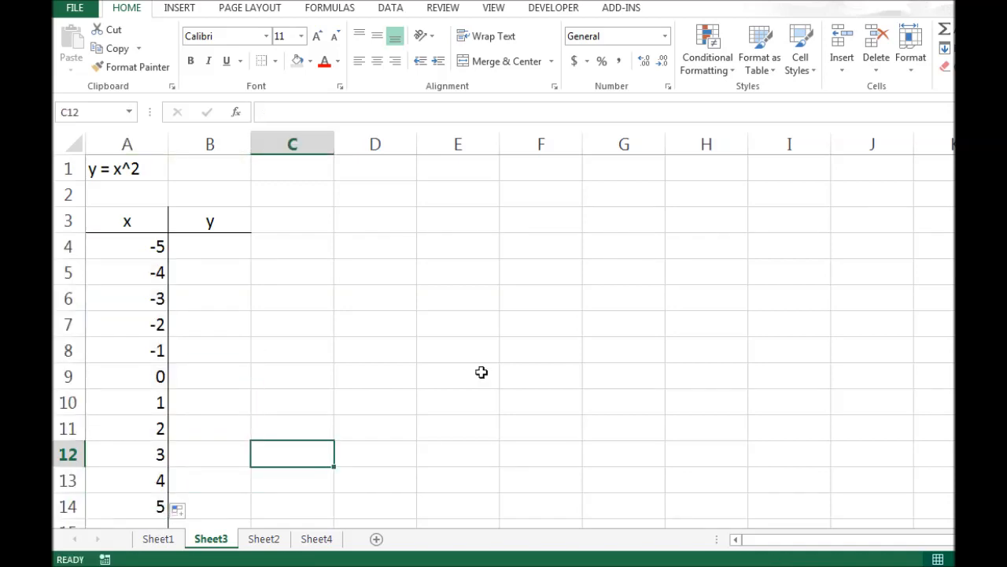
Enter the formula =A4^2 in cell B4 to square the first x value.
left_click(227, 246)
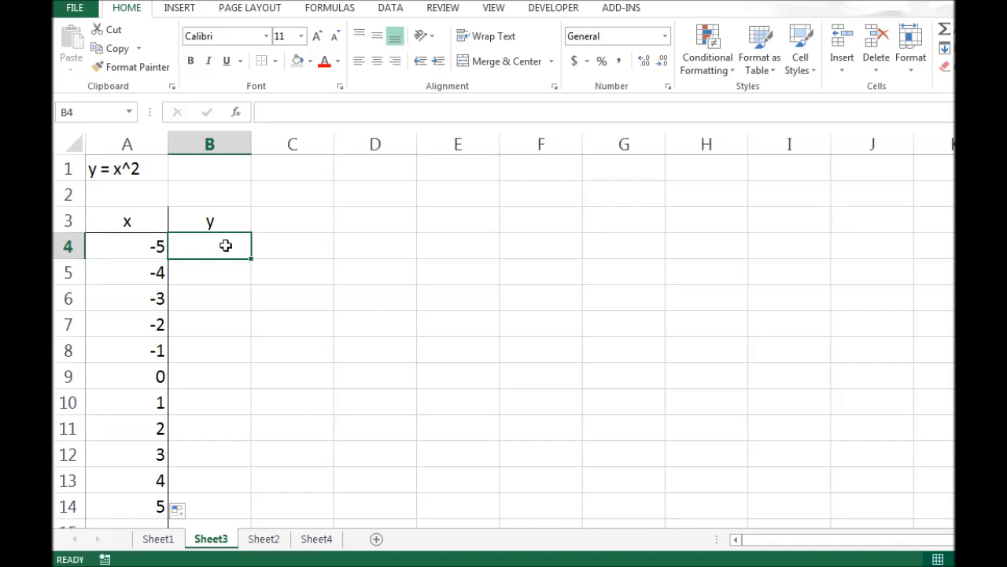
type("=")
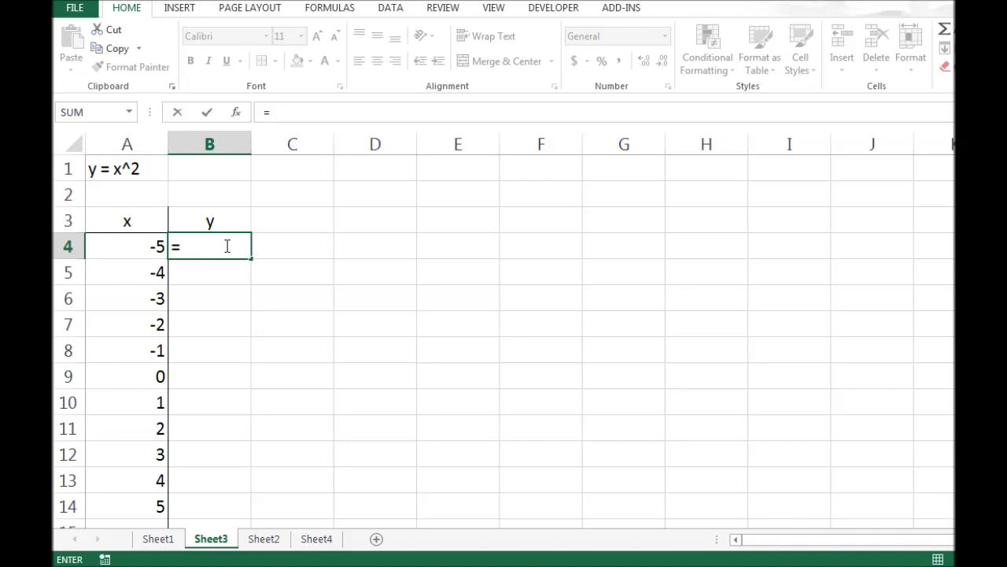
left_click(136, 249)
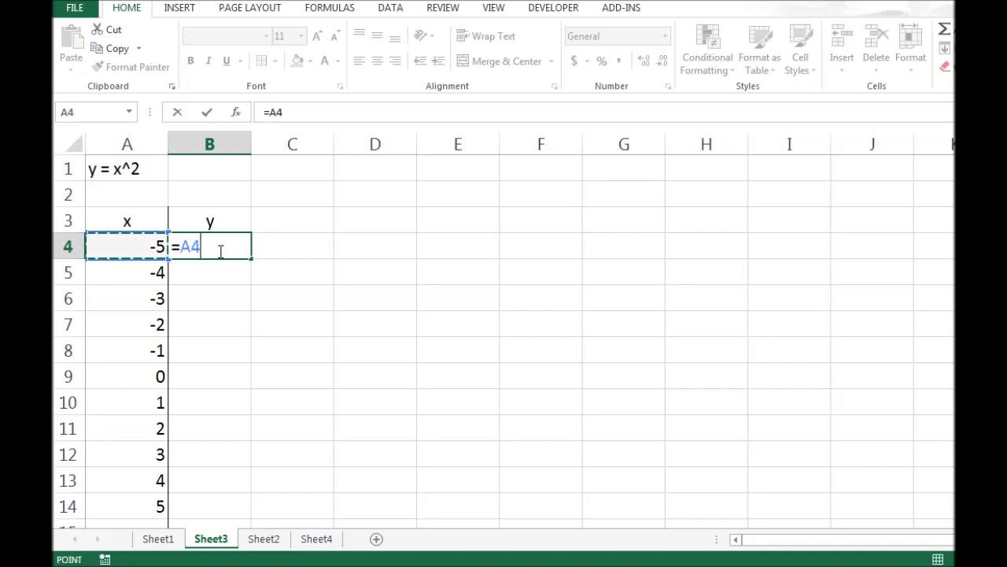
type("^")
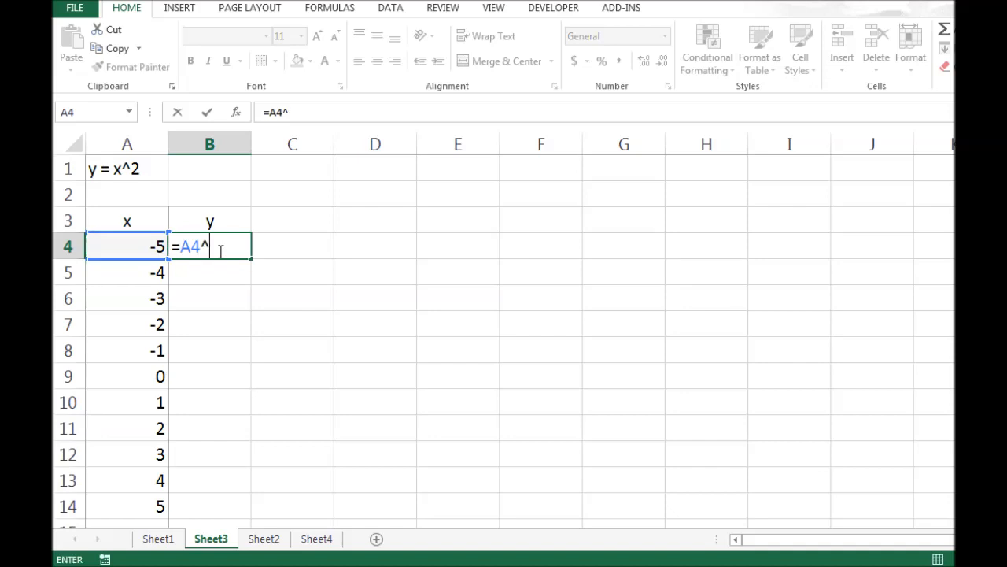
type("2")
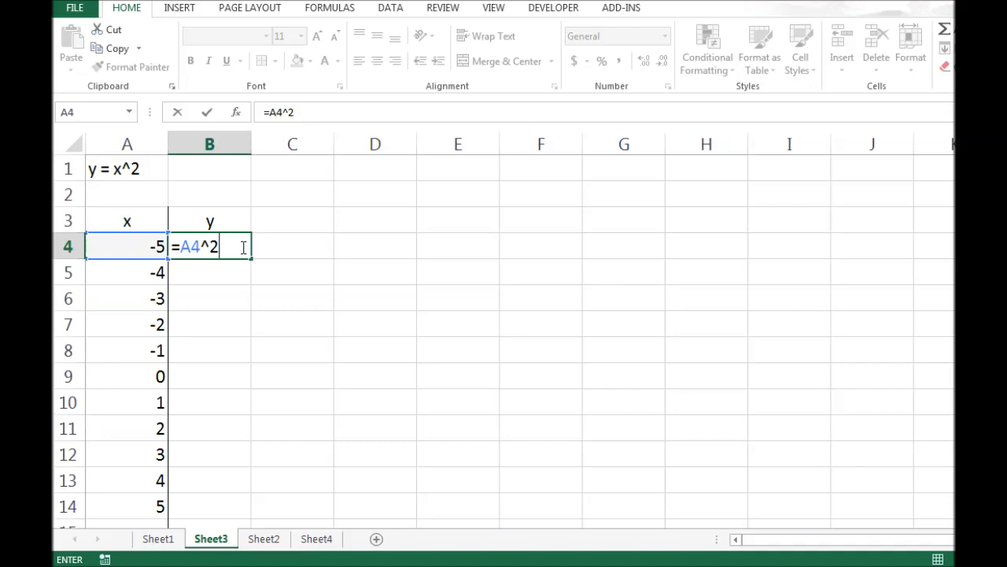
key("Return")
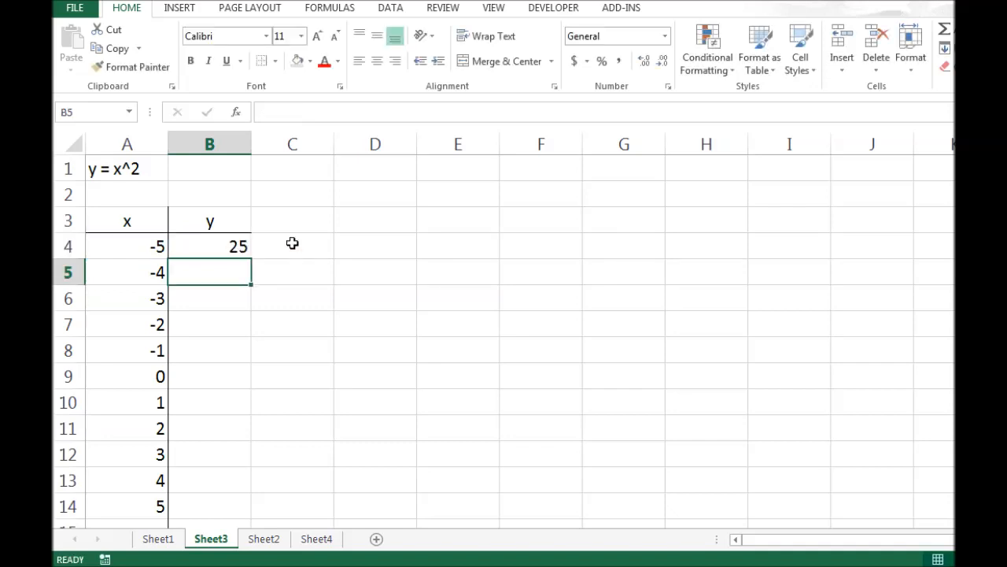
Copy the B4 formula down the y column through B14.
left_click(237, 247)
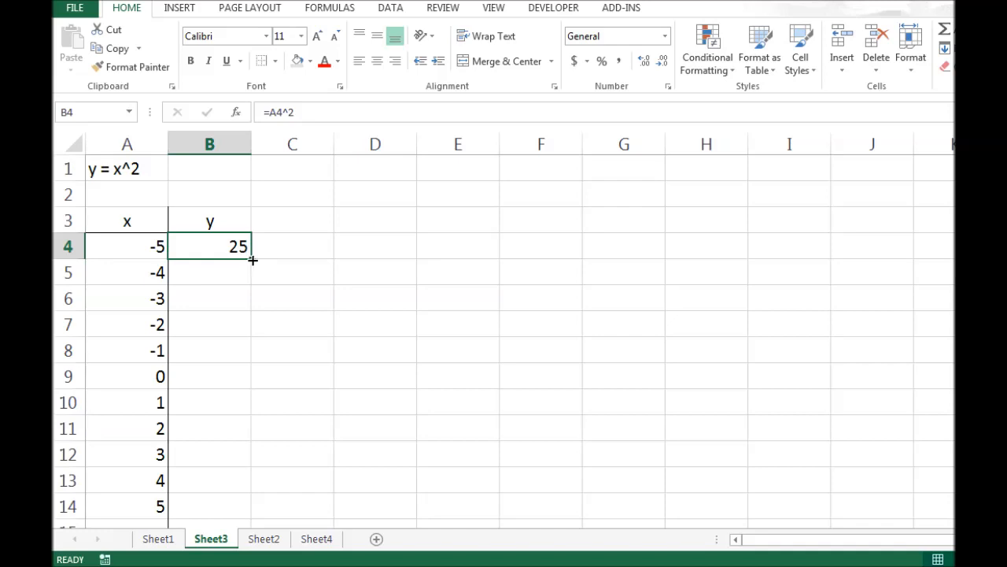
left_click_drag(253, 260, 253, 260)
left_click_drag(252, 257, 235, 512)
left_click(346, 367)
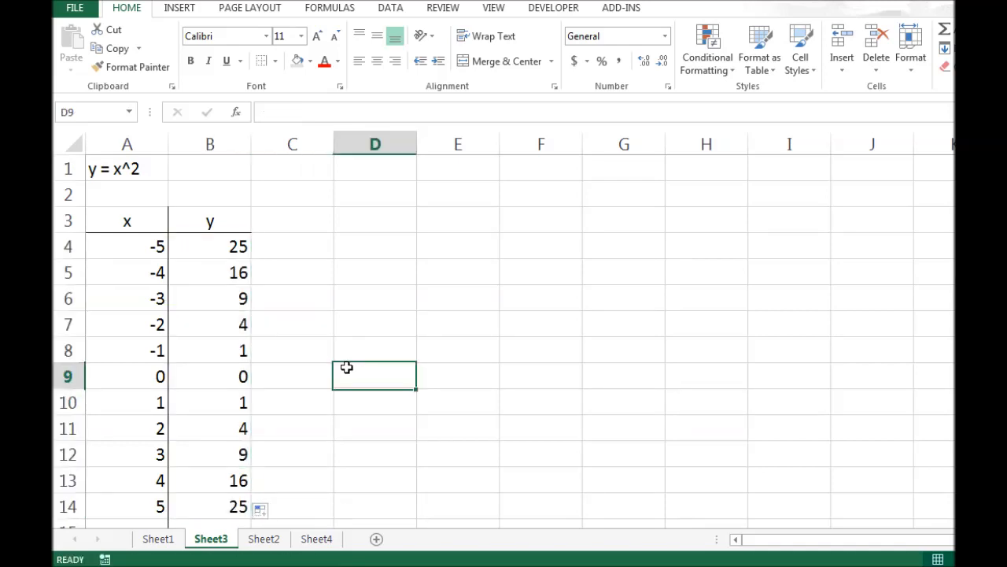
left_click_drag(236, 247, 230, 505)
left_click(331, 418)
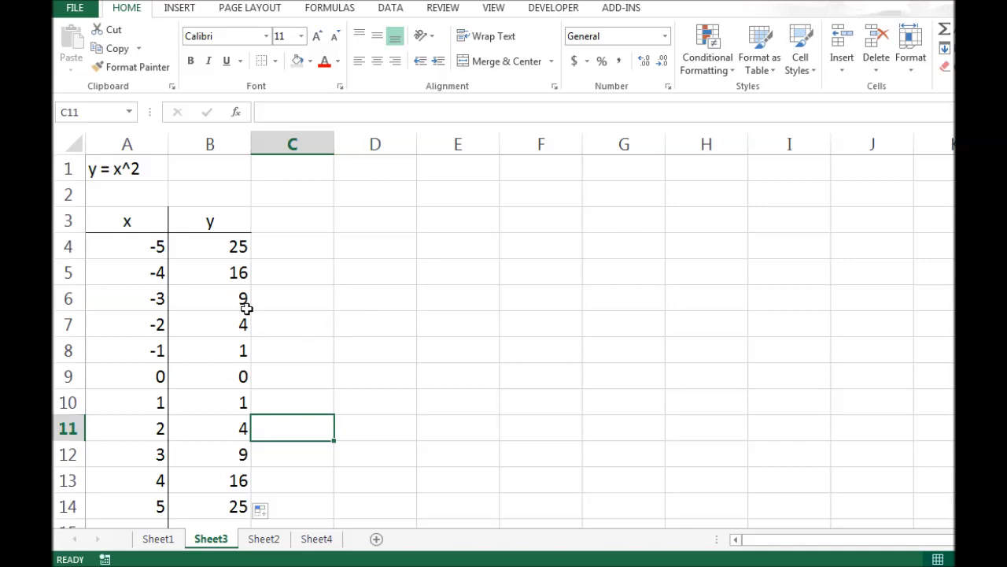
Select the table A3:B14 and insert a Scatter with Smooth Lines and Markers chart.
left_click_drag(126, 221, 216, 499)
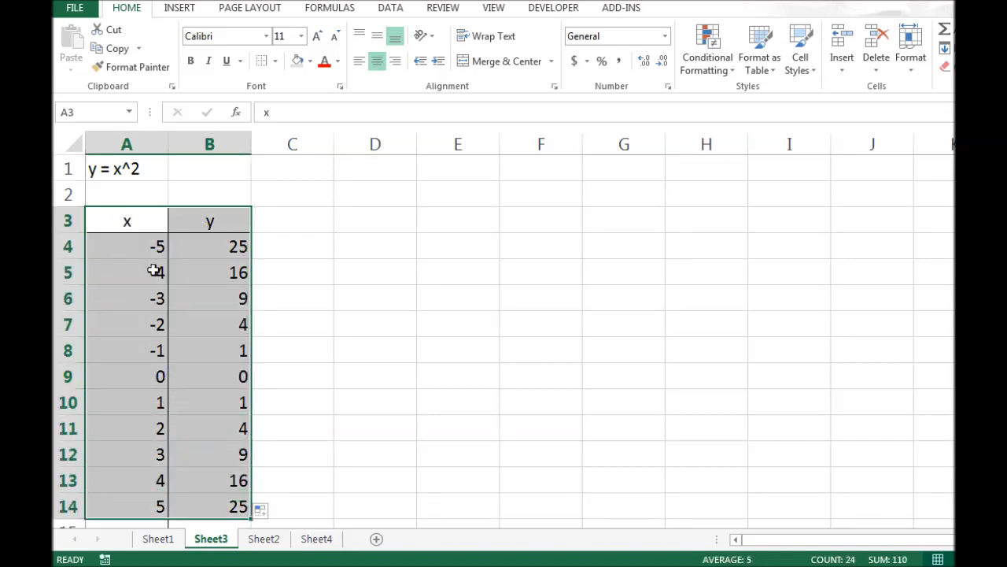
left_click(178, 8)
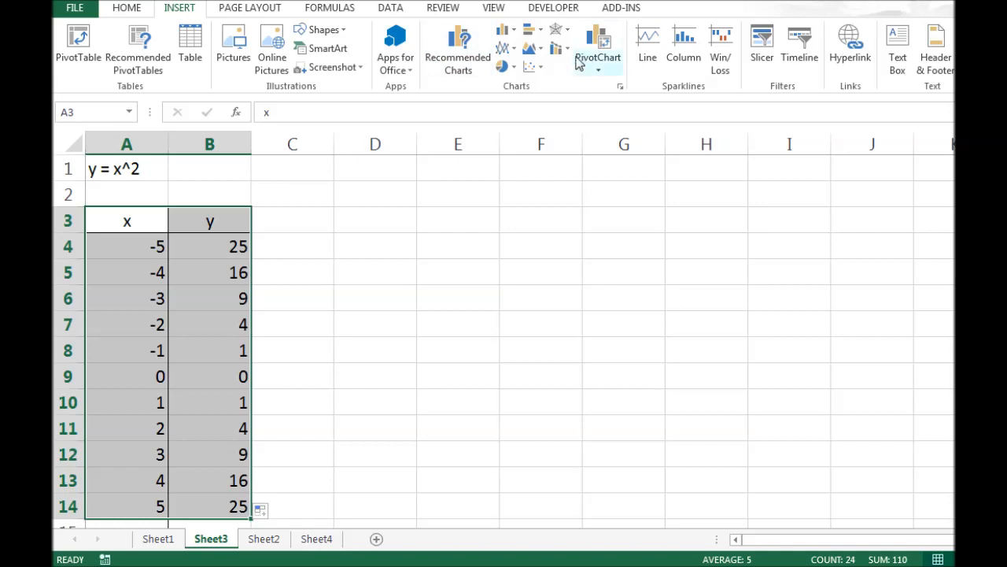
left_click(532, 67)
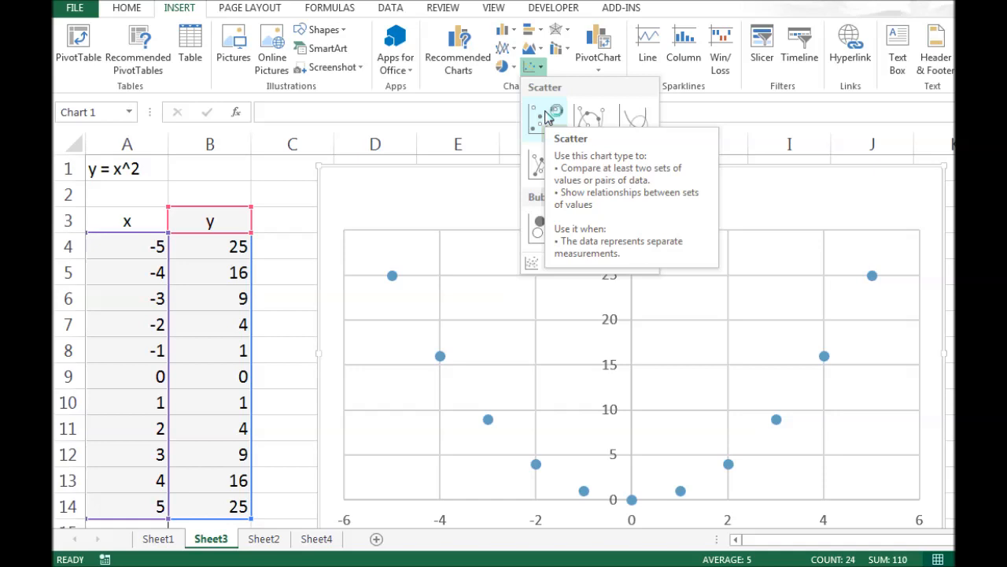
left_click(590, 119)
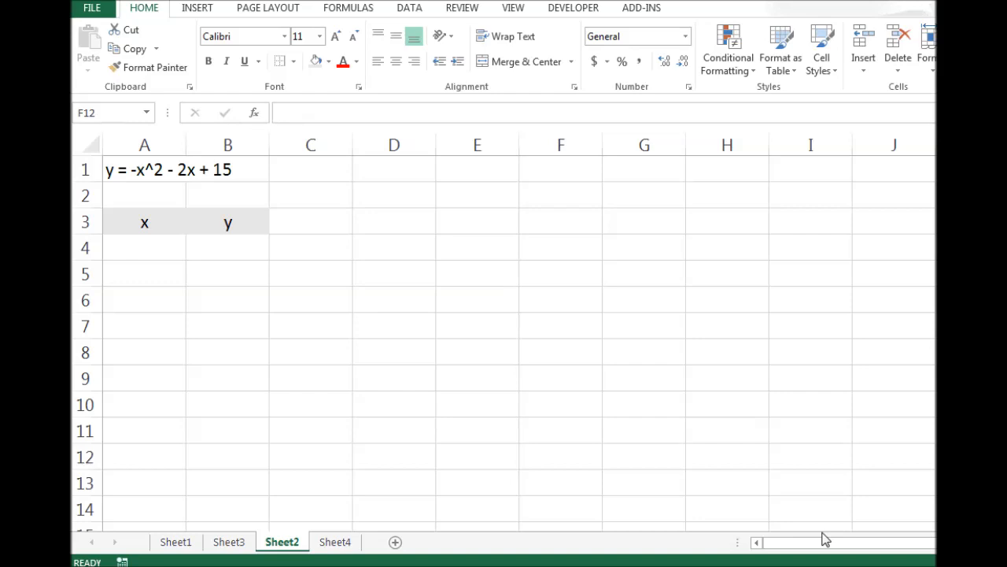
left_click(109, 169)
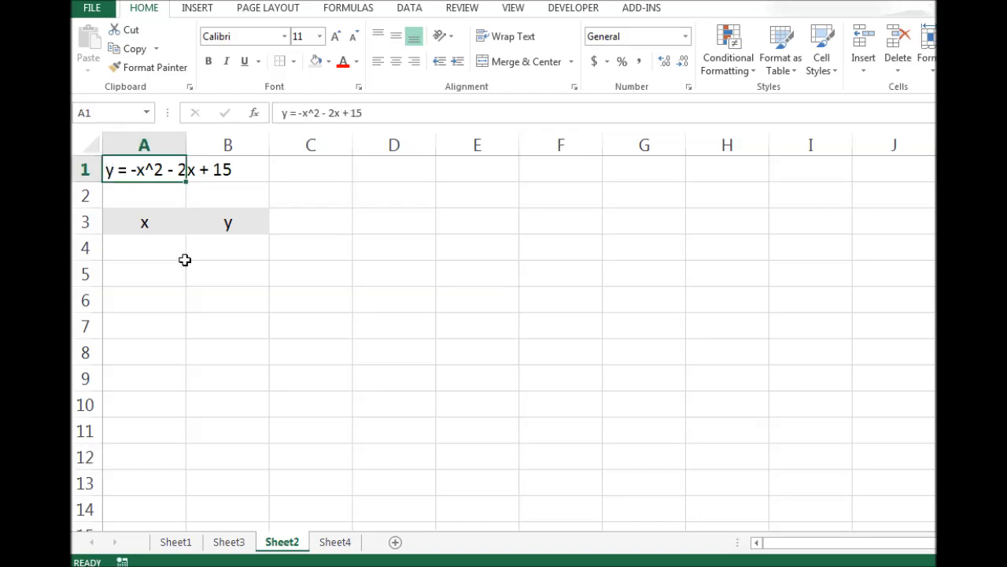
left_click(180, 543)
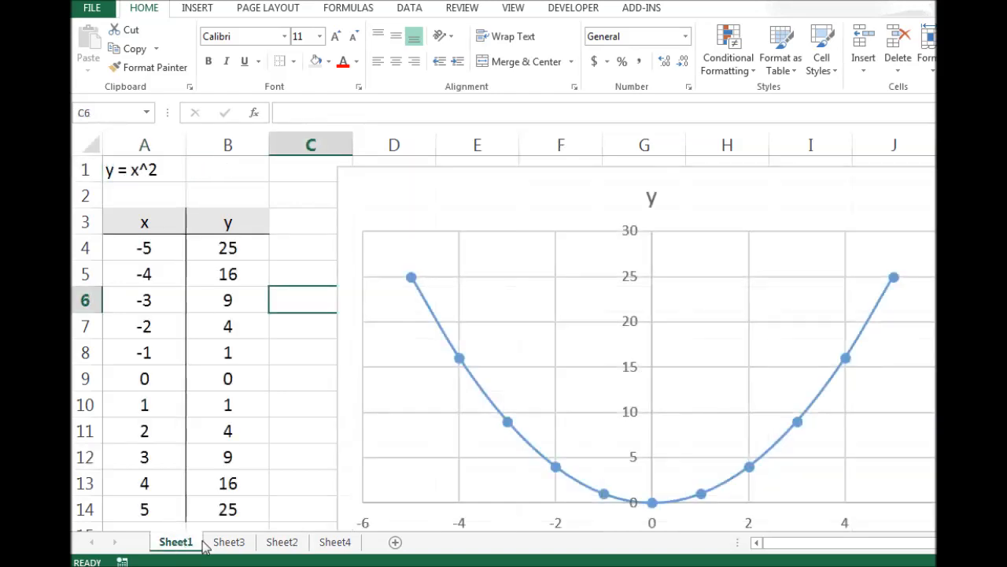
Add a new worksheet to the workbook.
left_click(226, 543)
left_click(294, 547)
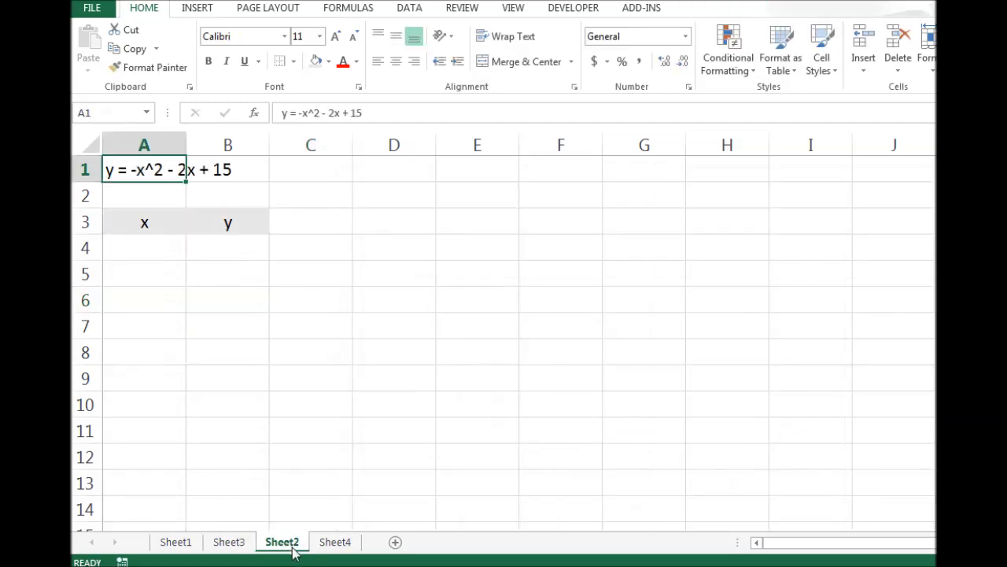
left_click(334, 547)
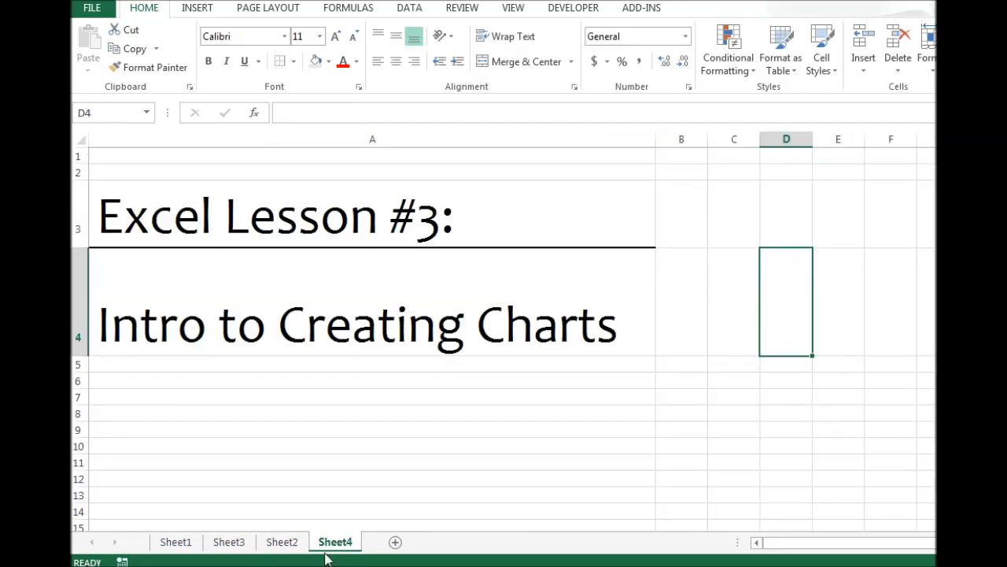
left_click(395, 544)
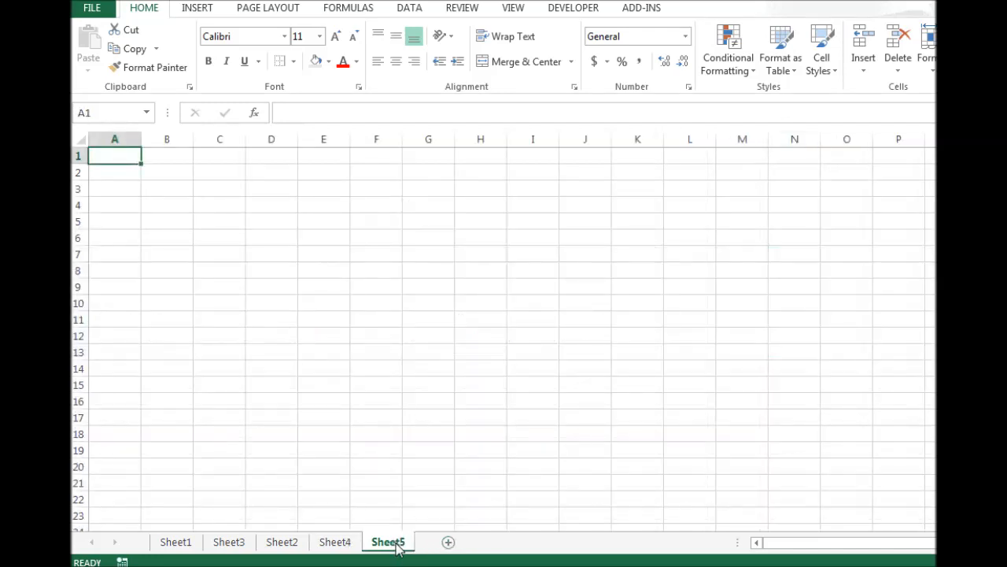
On Sheet2, enter the first two x values -5 and -4 in cells A4 and A5.
left_click(282, 544)
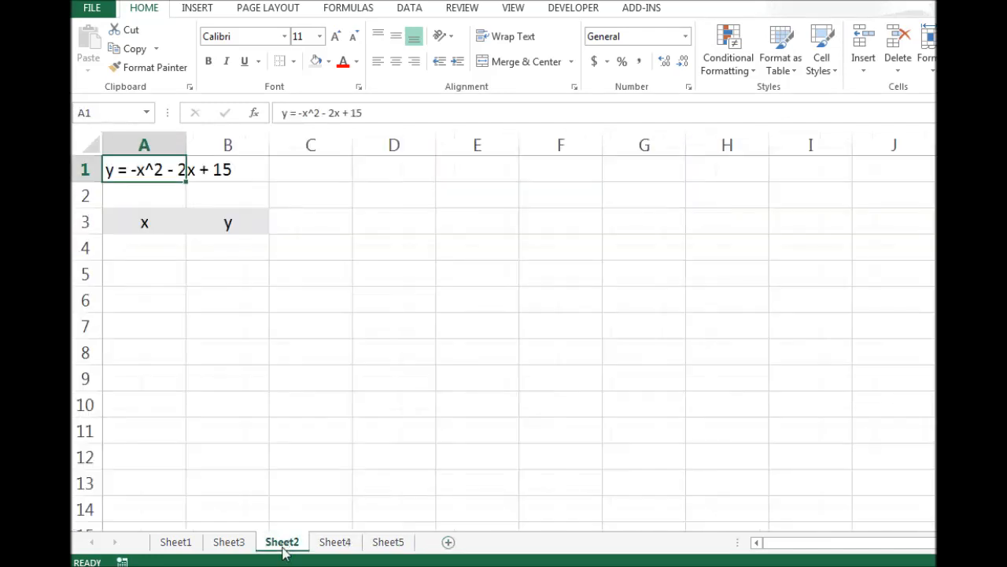
left_click(139, 196)
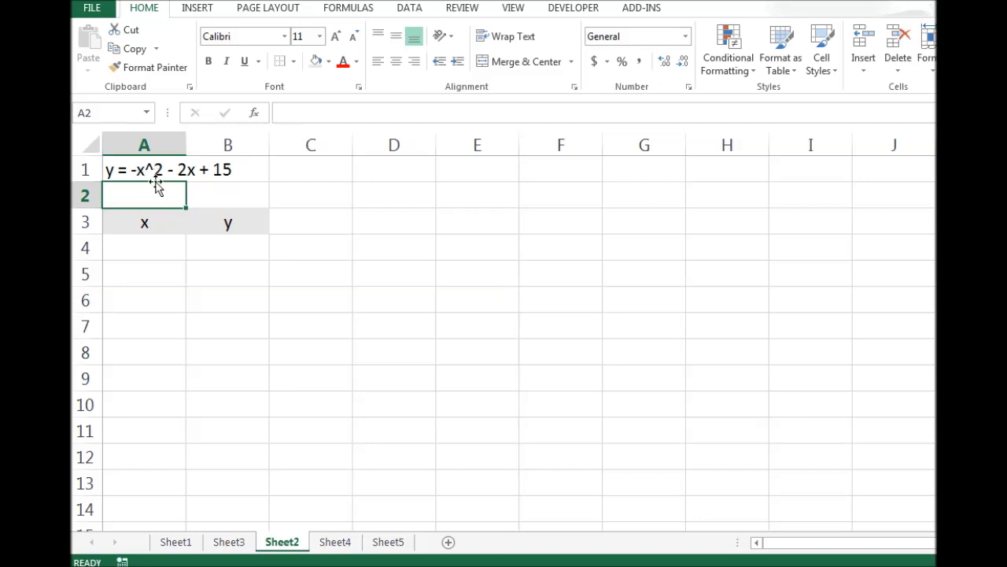
left_click(154, 243)
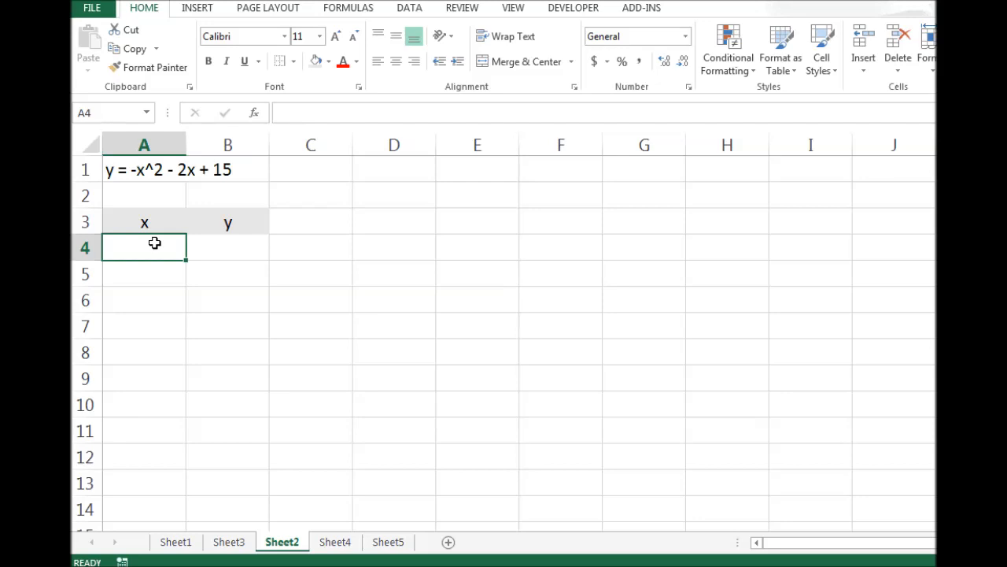
type("-5")
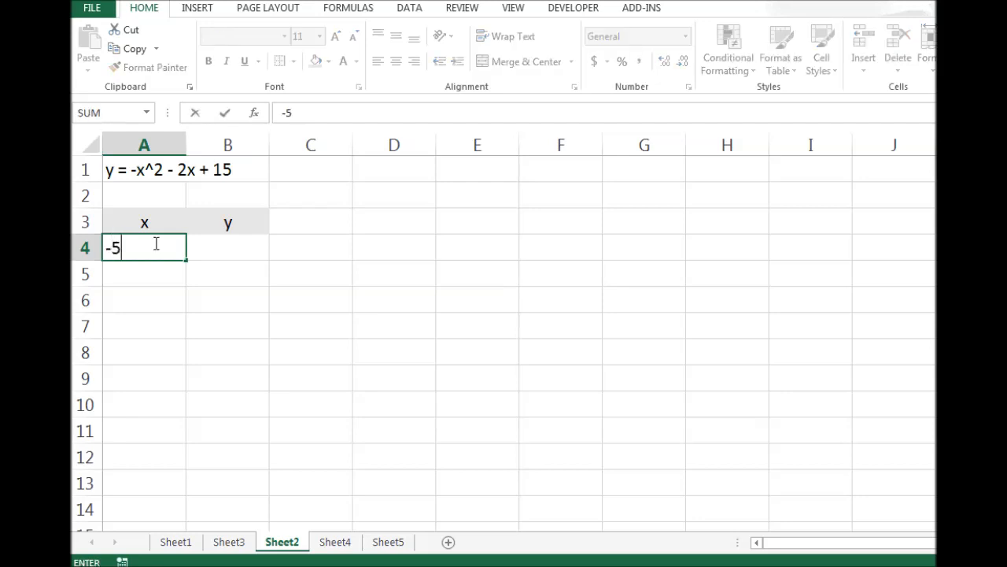
key("Return")
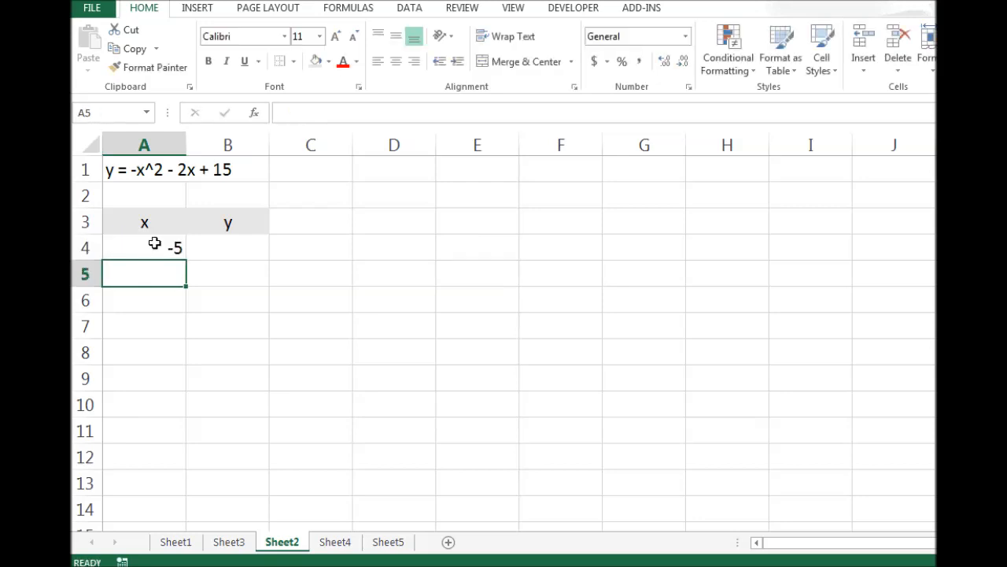
type("-4")
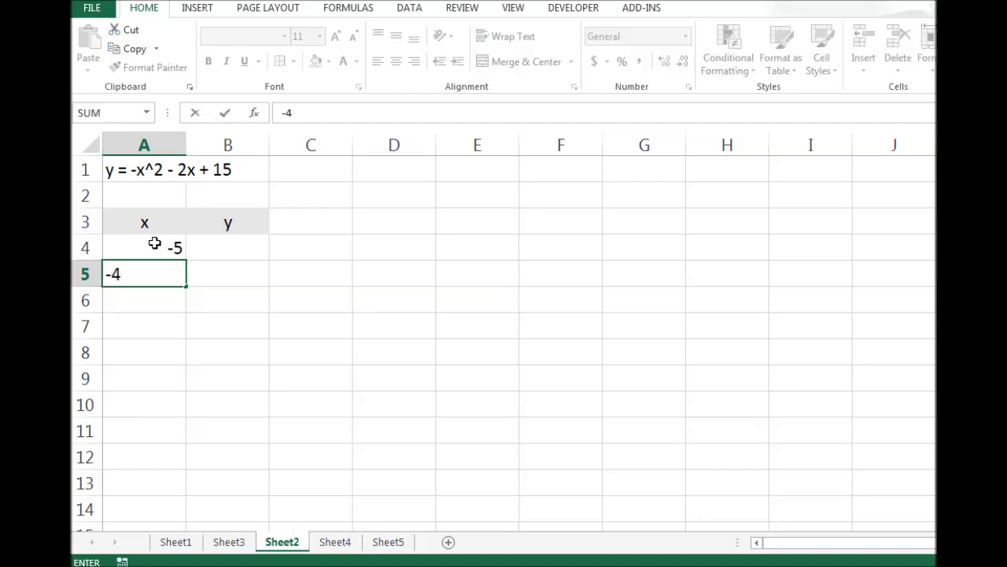
key("Return")
Auto-fill the x series from A4:A5 down to 5 in cell A14.
left_click_drag(155, 244, 150, 272)
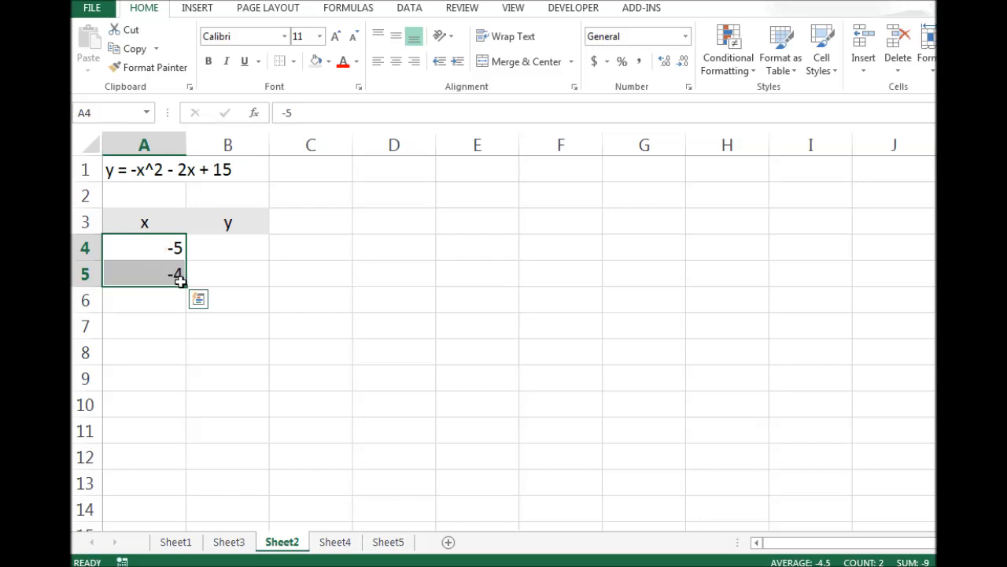
left_click_drag(186, 286, 179, 404)
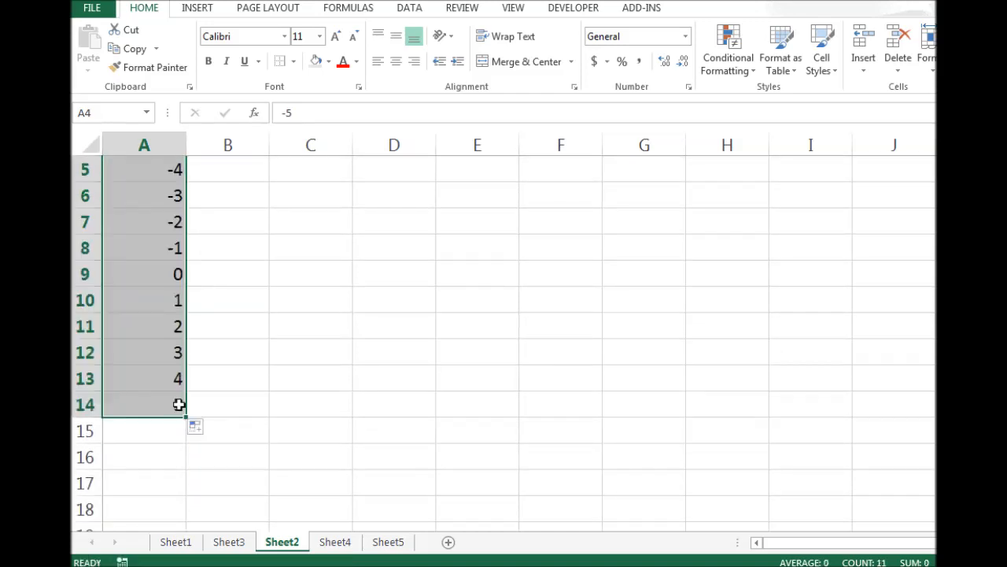
Enter the formula =-(A4^2)-2*A4+15 in cell B4 for the first y value.
scroll(232, 363, "up", 1)
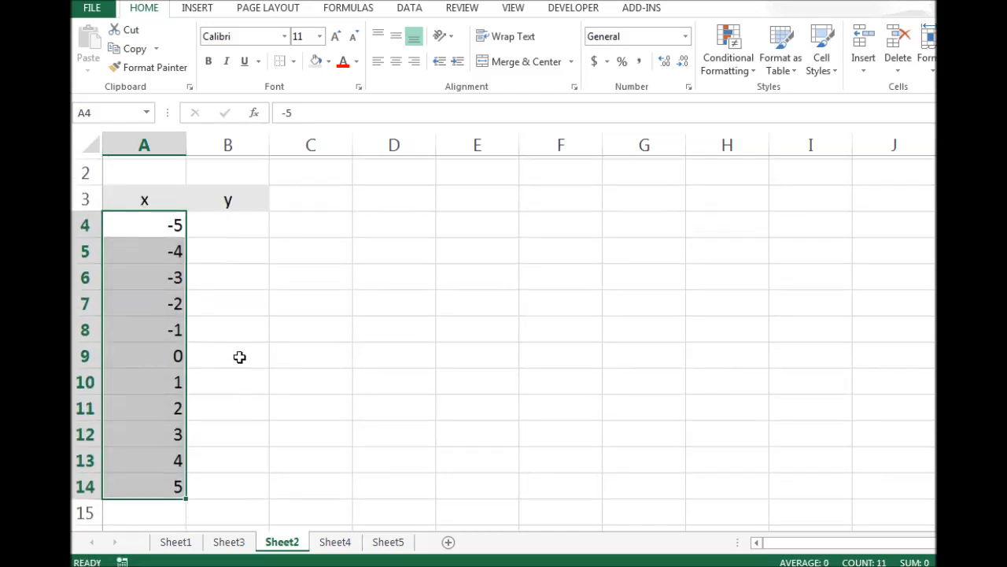
scroll(241, 355, "up", 1)
left_click(240, 248)
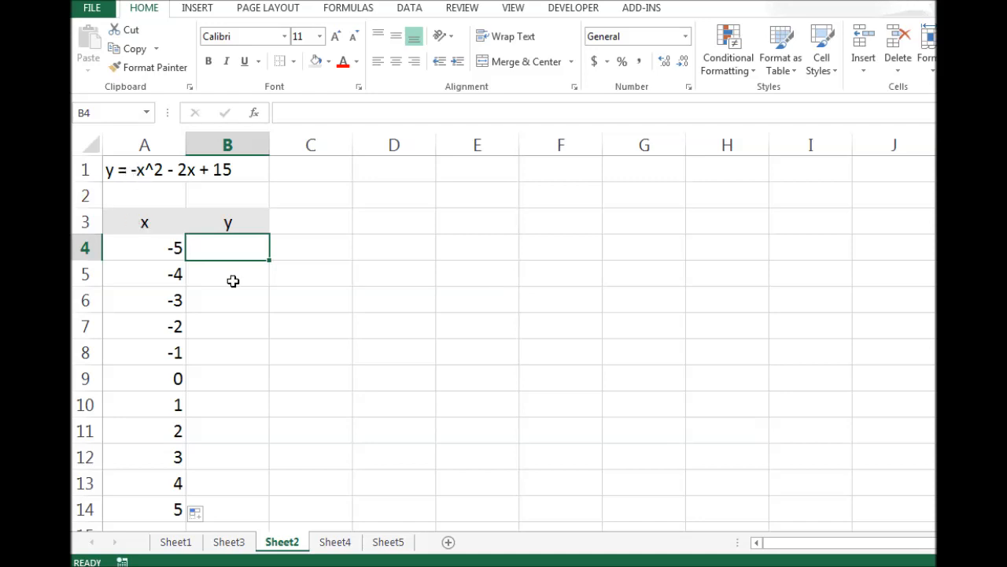
type("=")
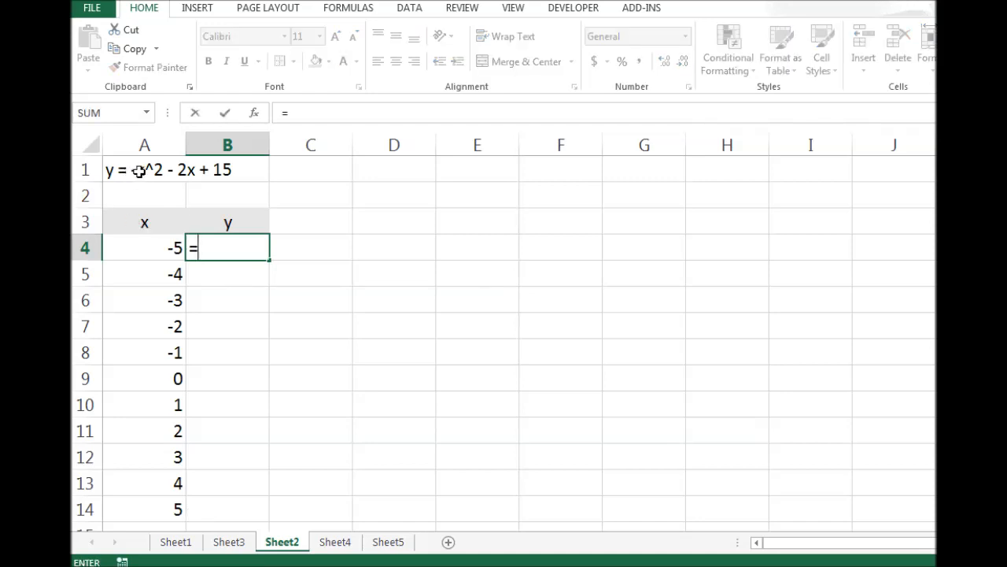
type("-")
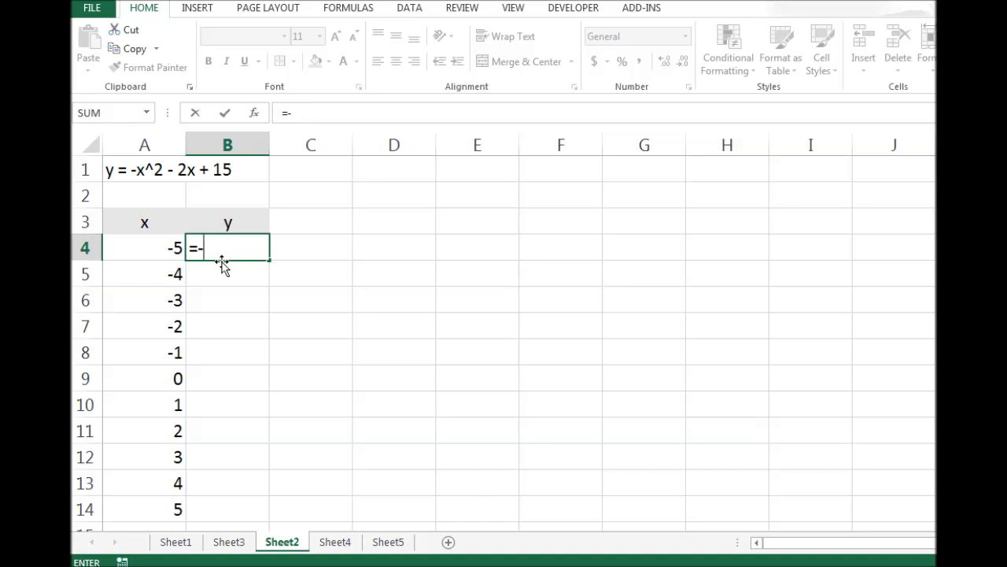
type("(")
left_click(154, 249)
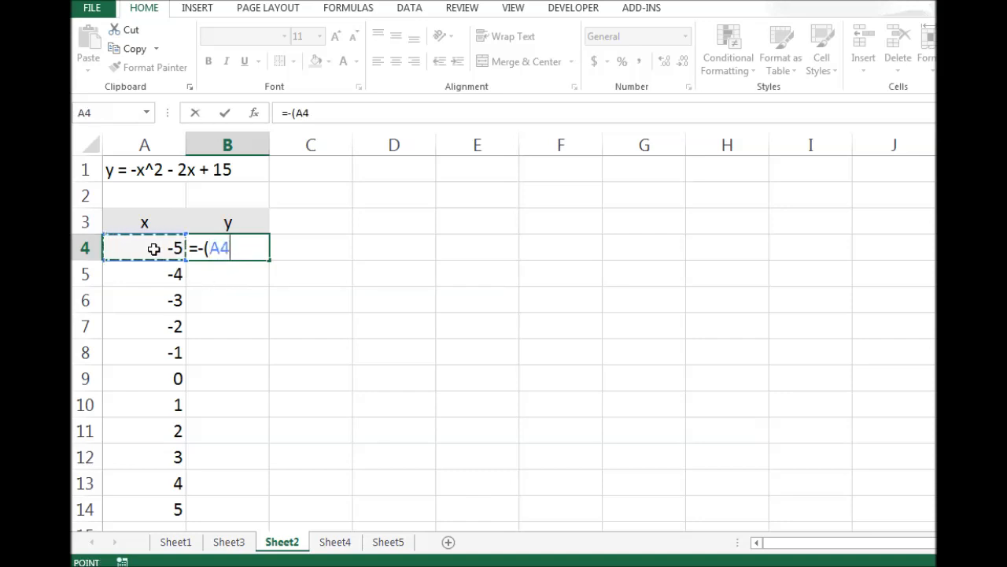
type("^")
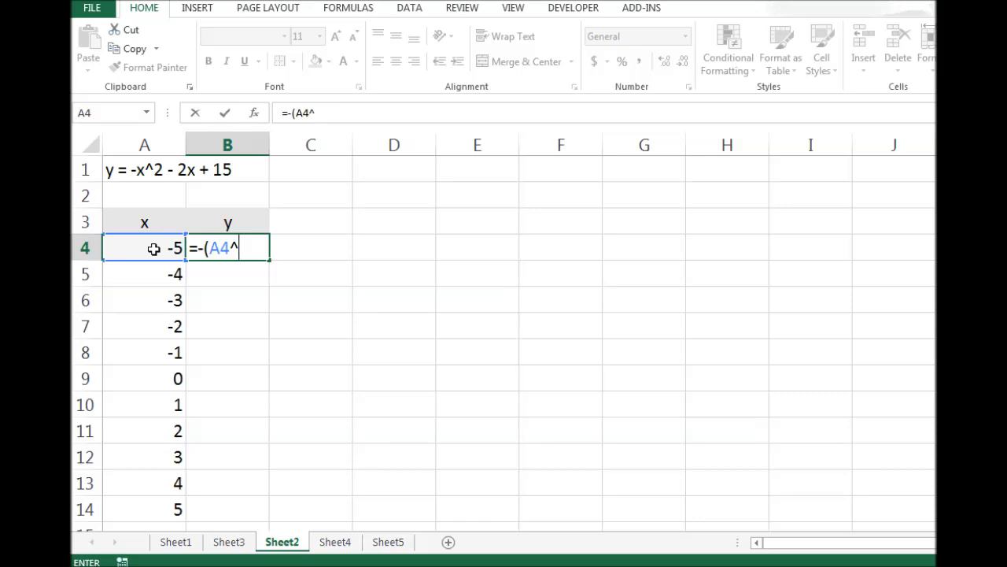
type("2)")
type("2*")
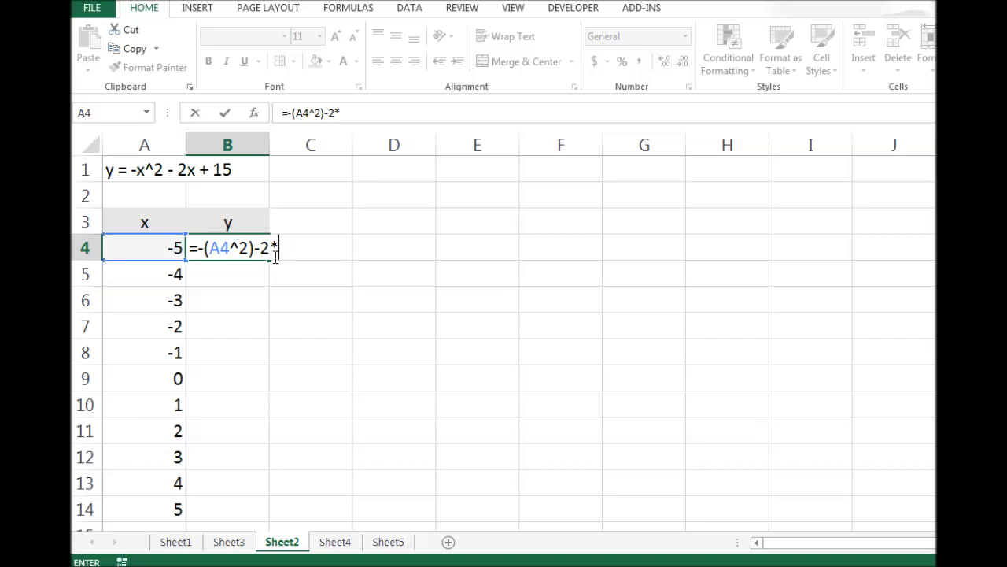
left_click(136, 252)
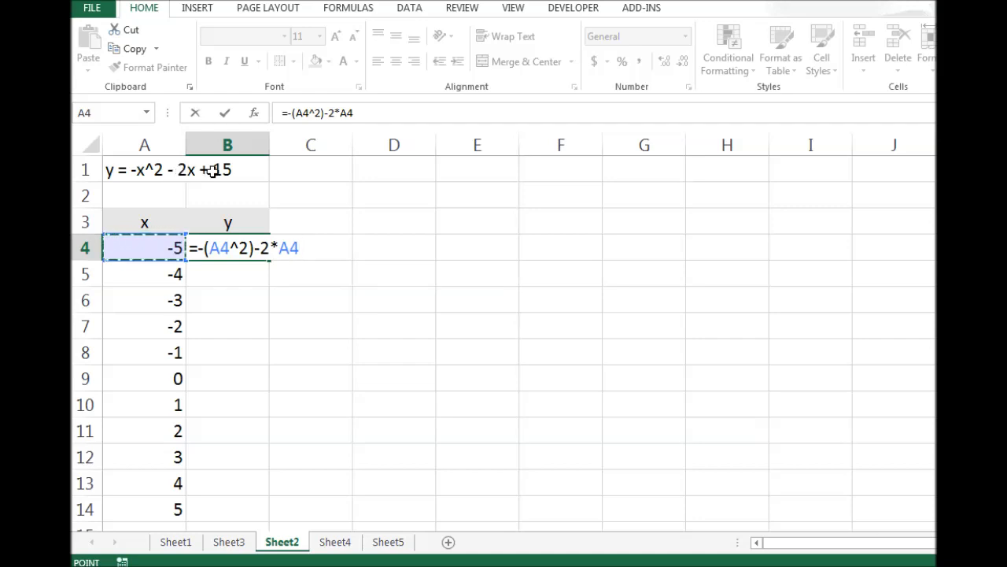
type("+15")
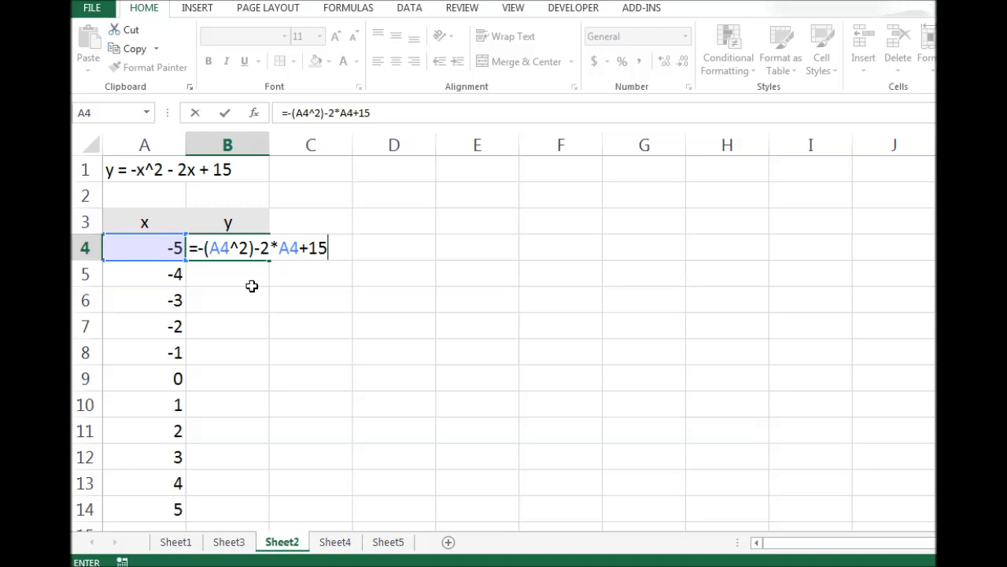
key("Return")
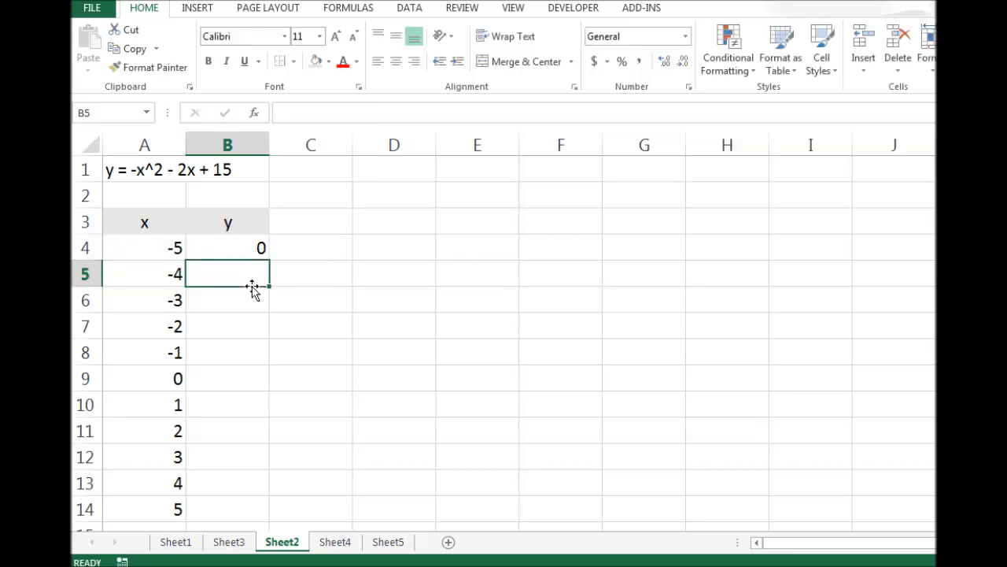
Copy the B4 formula down the y column through B14.
left_click(235, 246)
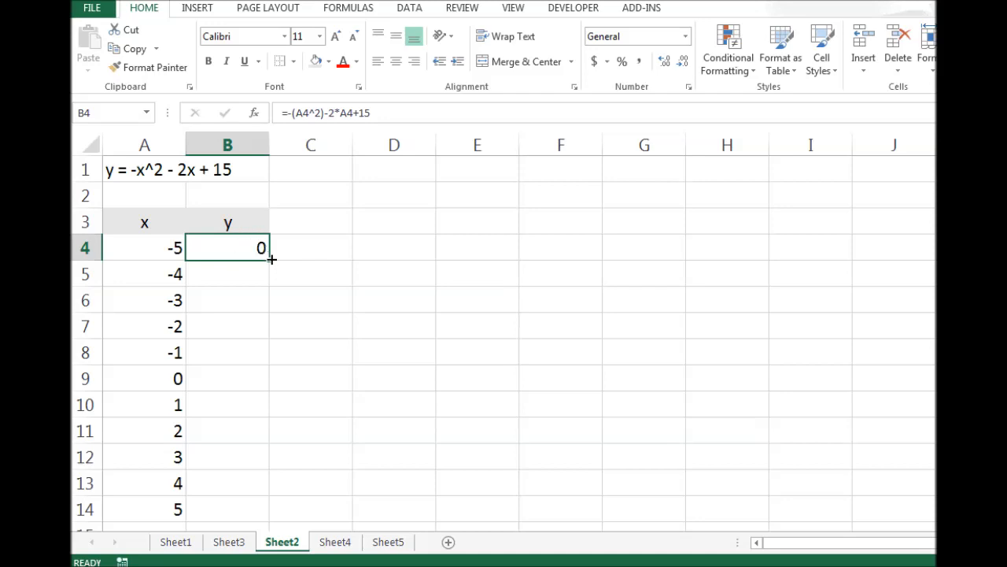
left_click_drag(270, 261, 260, 519)
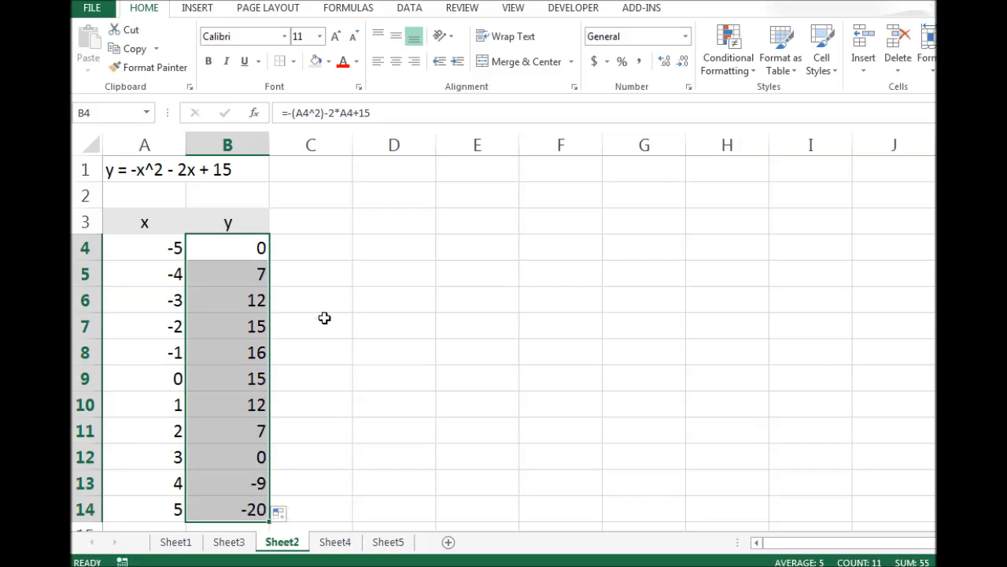
Inspect the copied y formulas cell by cell down column B.
left_click(310, 274)
left_click(262, 250)
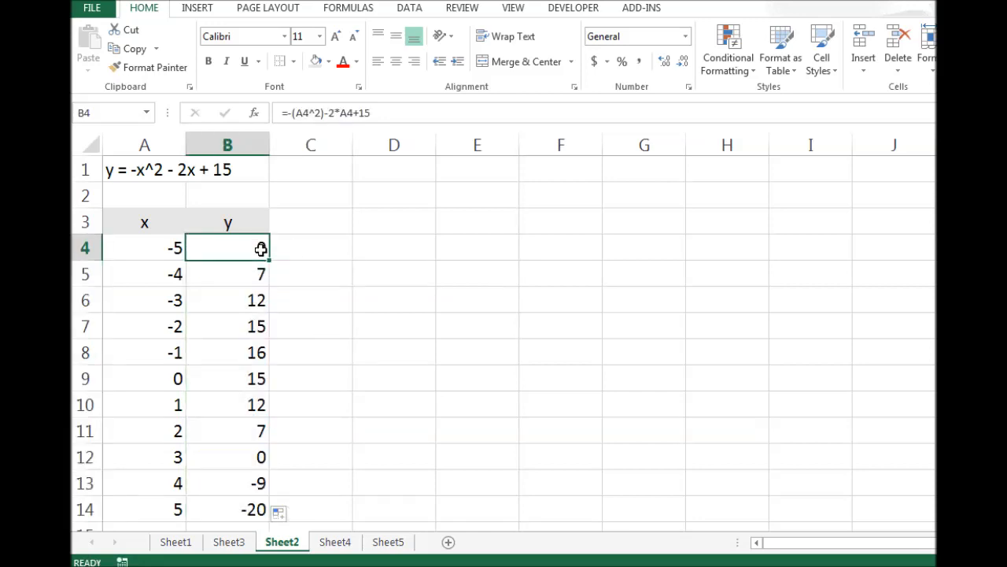
left_click(260, 302)
left_click(260, 324)
left_click(262, 349)
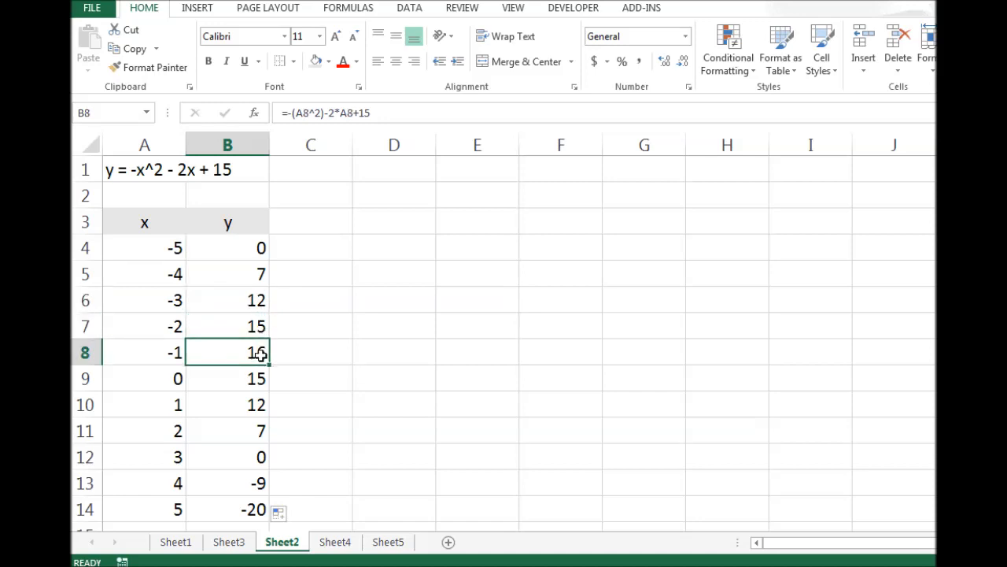
left_click(246, 381)
left_click(238, 356)
left_click_drag(135, 351, 224, 355)
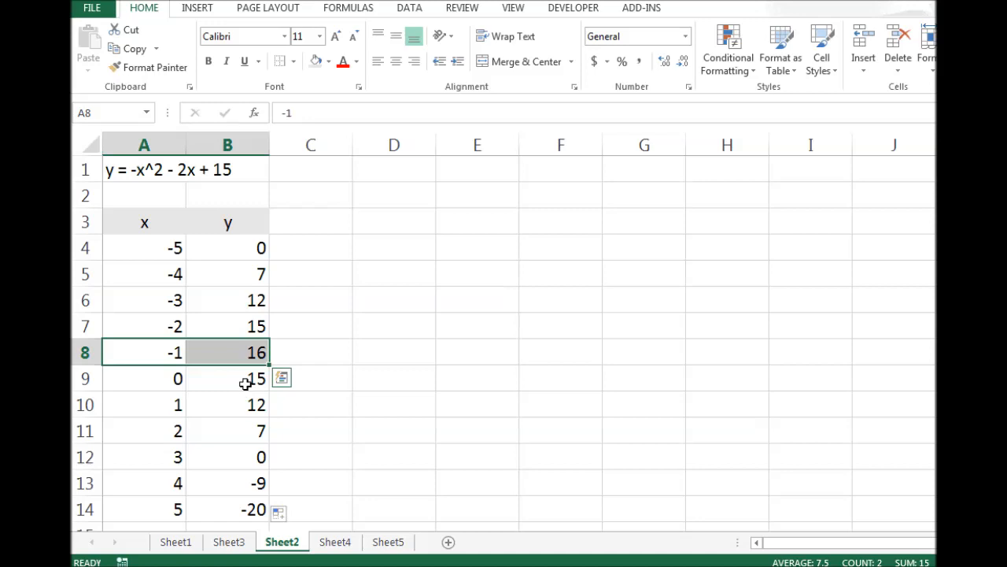
left_click(257, 376)
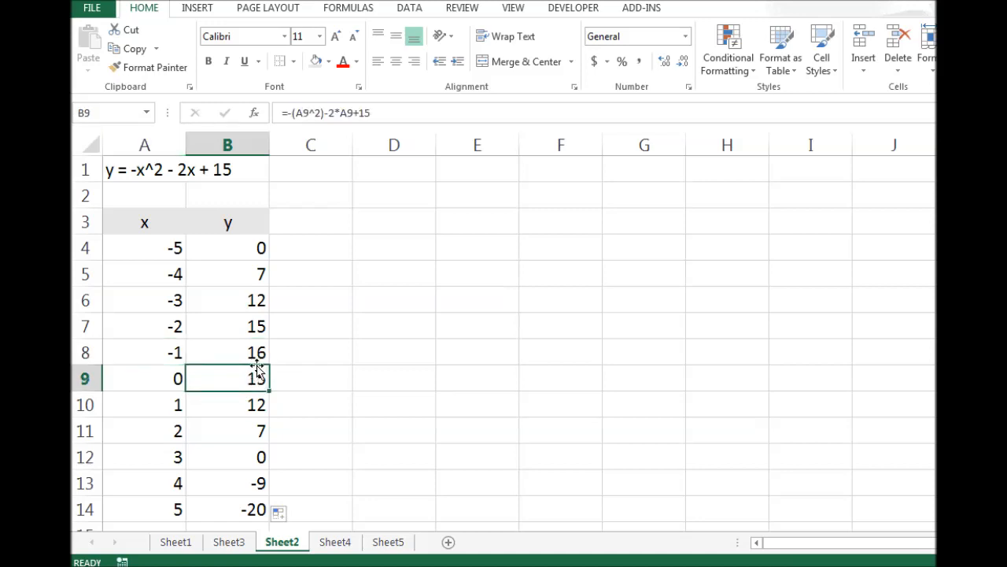
left_click(263, 397)
left_click(270, 430)
left_click(261, 452)
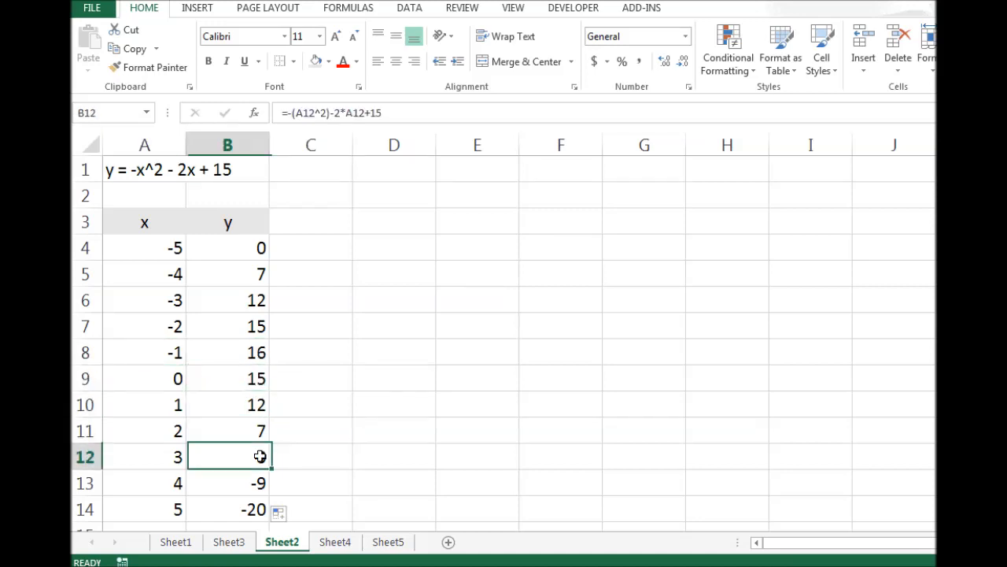
left_click(254, 478)
left_click(256, 507)
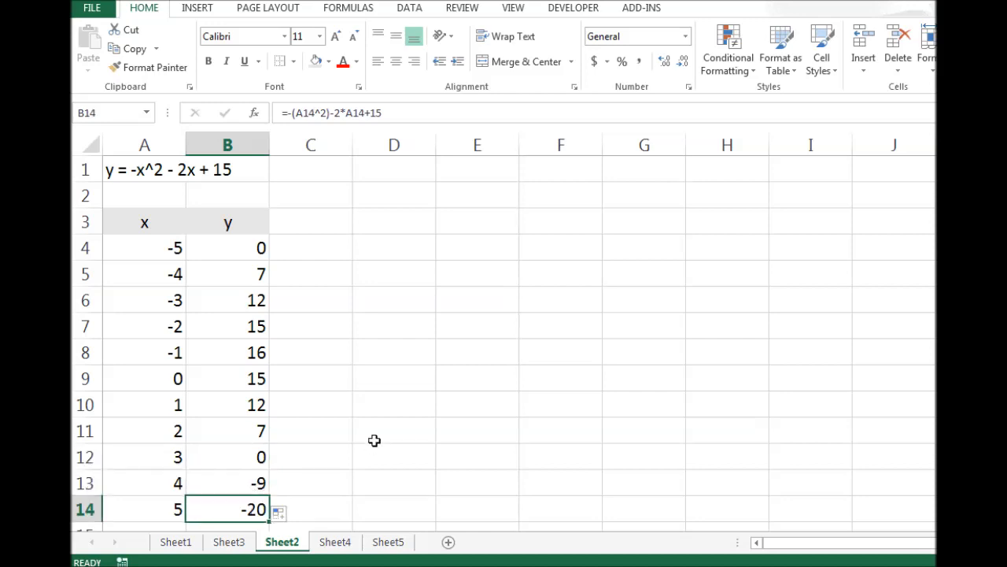
left_click(341, 400)
left_click(153, 247)
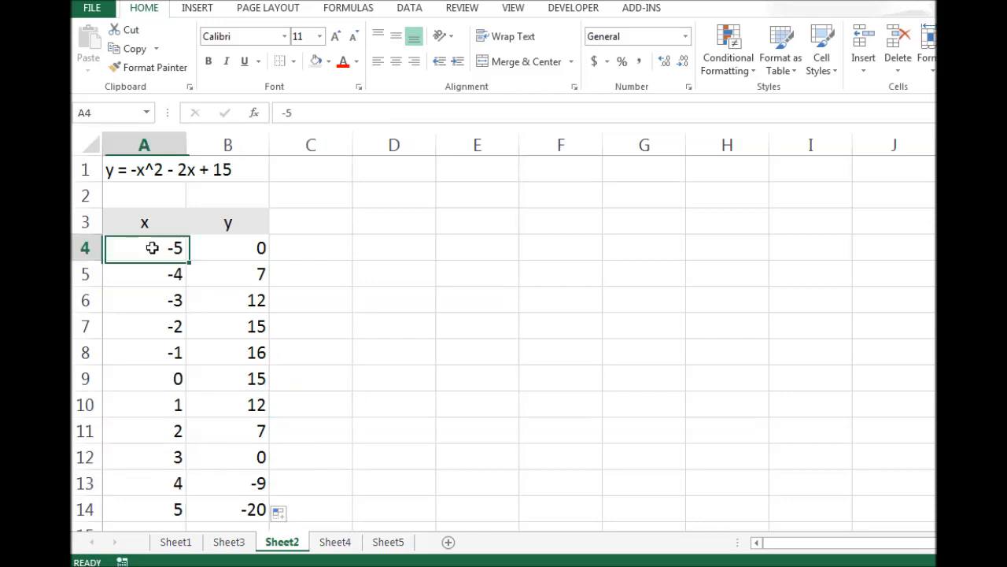
Select the table A3:B14 and insert a Scatter with Smooth Lines and Markers chart.
left_click_drag(139, 218, 252, 506)
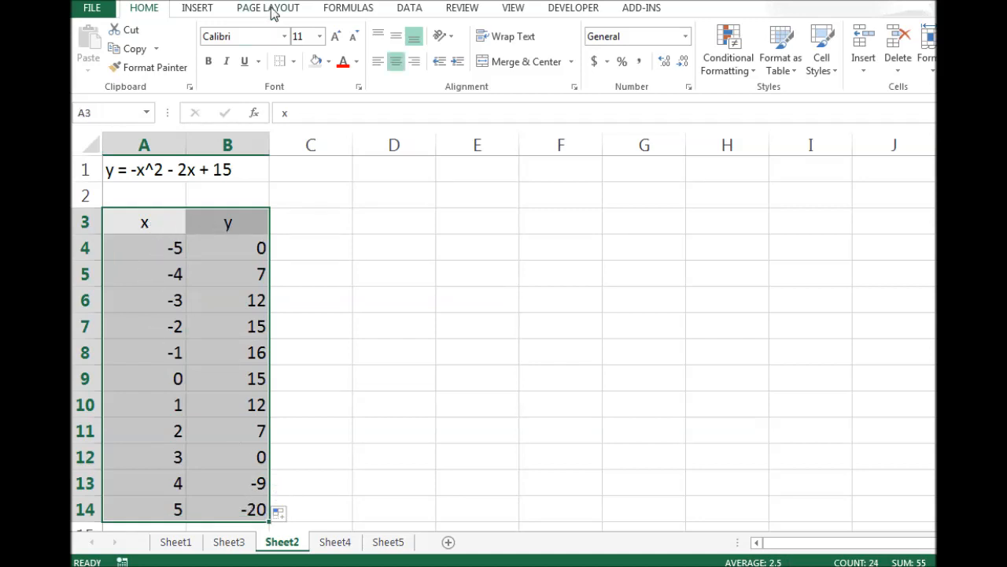
left_click(197, 10)
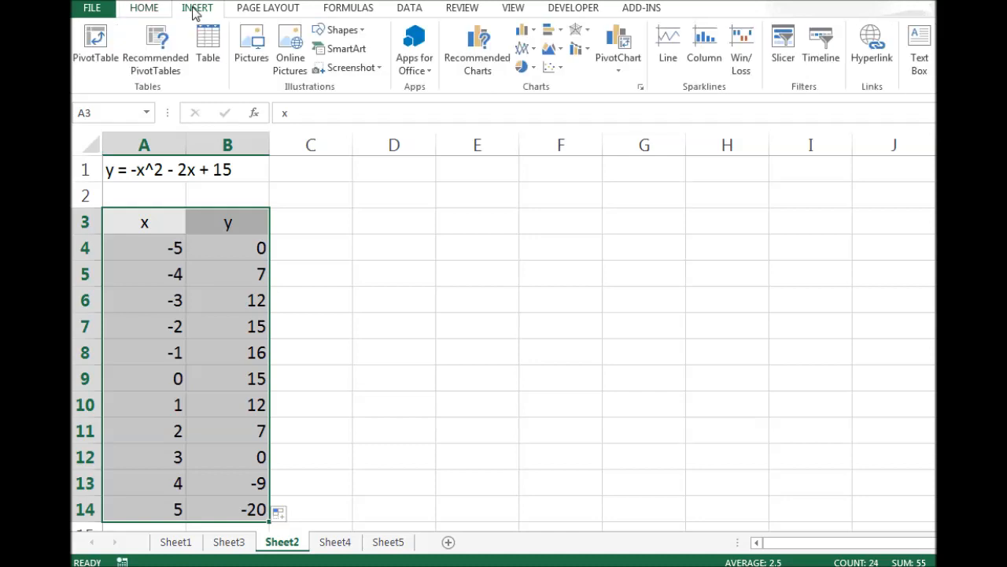
left_click(559, 70)
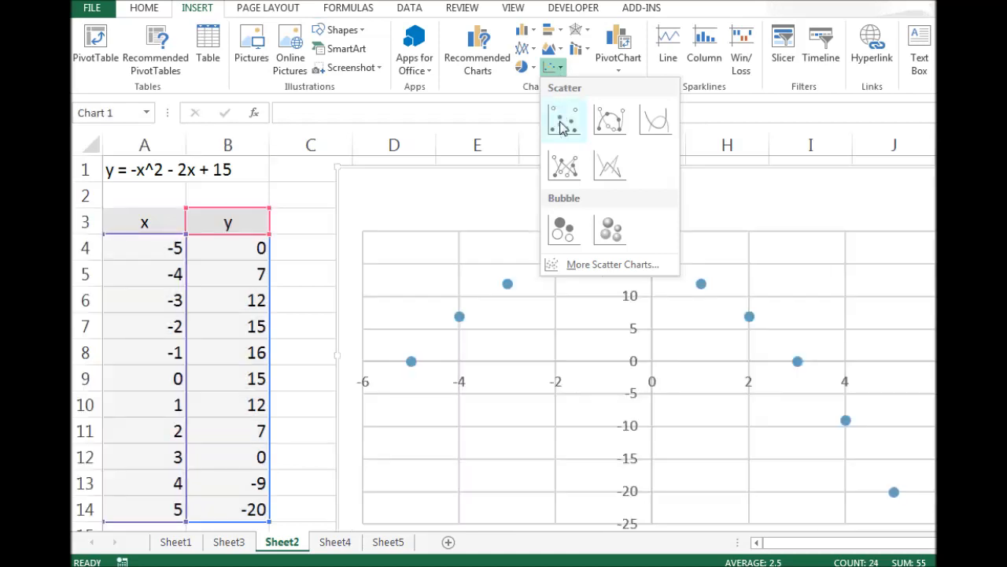
left_click(610, 119)
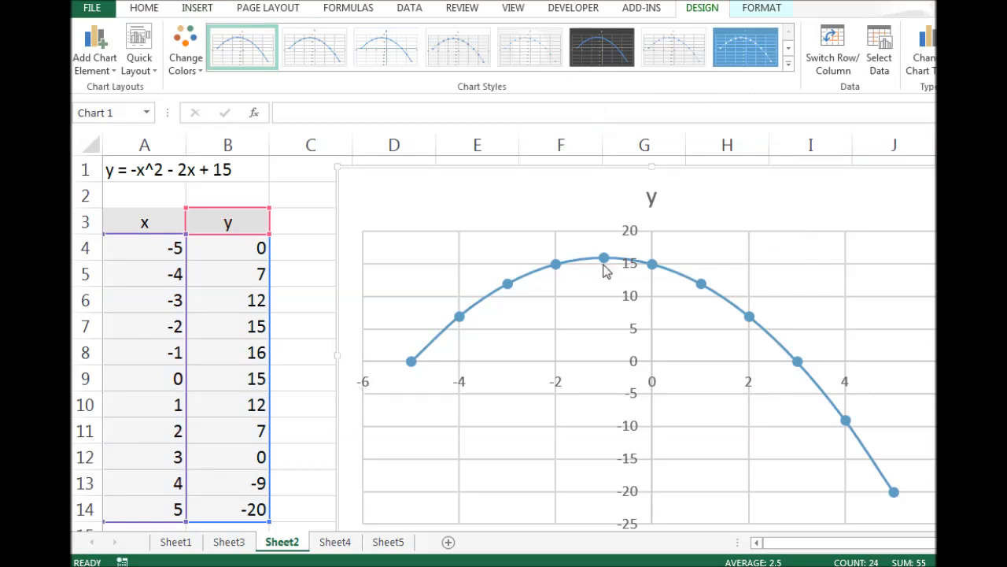
View the practice equations on Sheet5, then return to Sheet1.
mouse_move(606, 266)
mouse_move(638, 281)
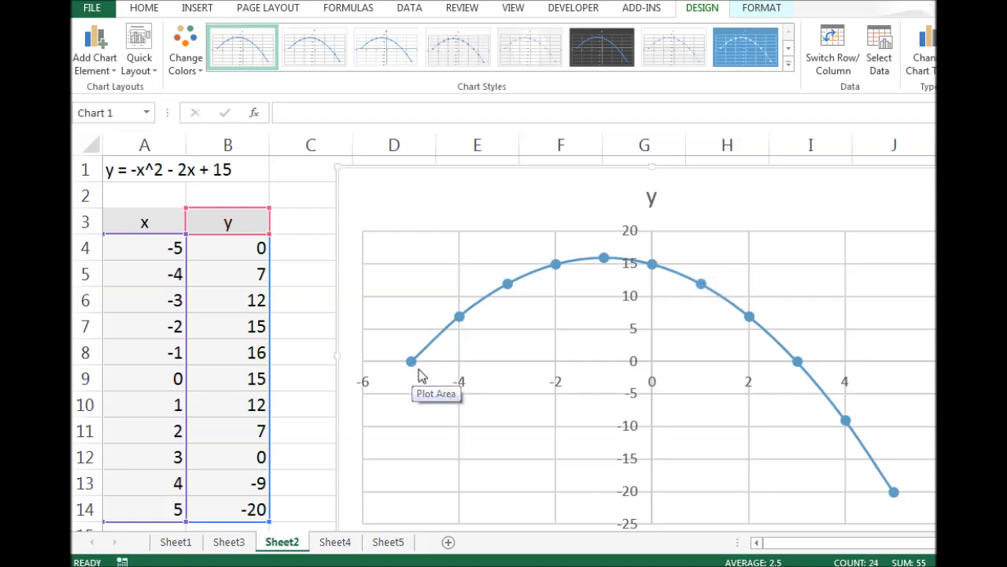
mouse_move(805, 371)
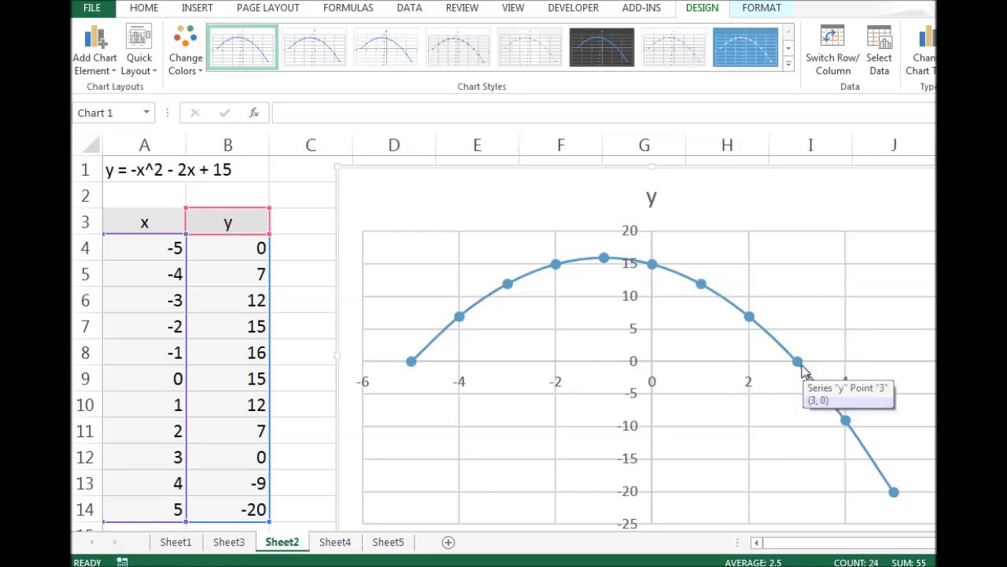
left_click(388, 543)
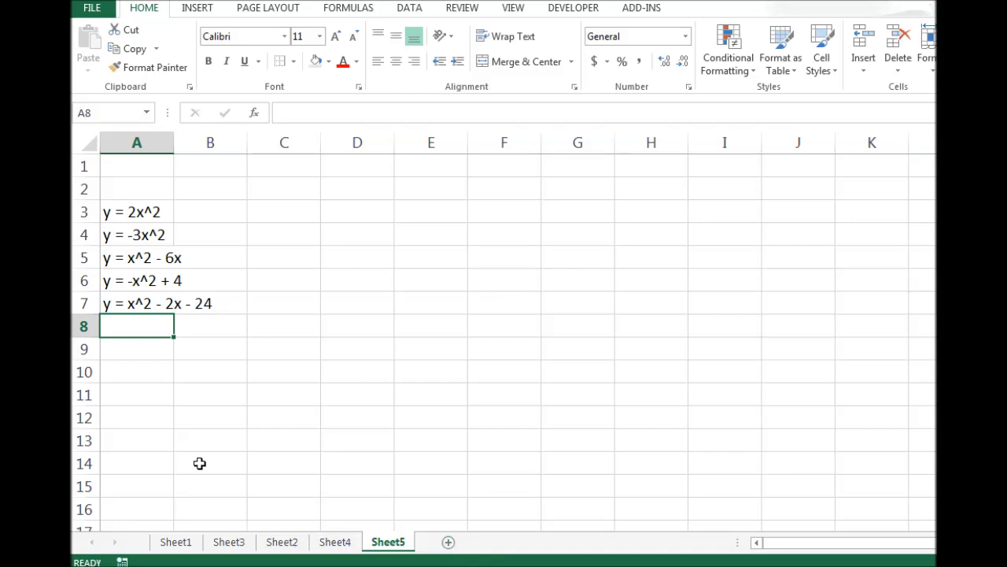
left_click(187, 547)
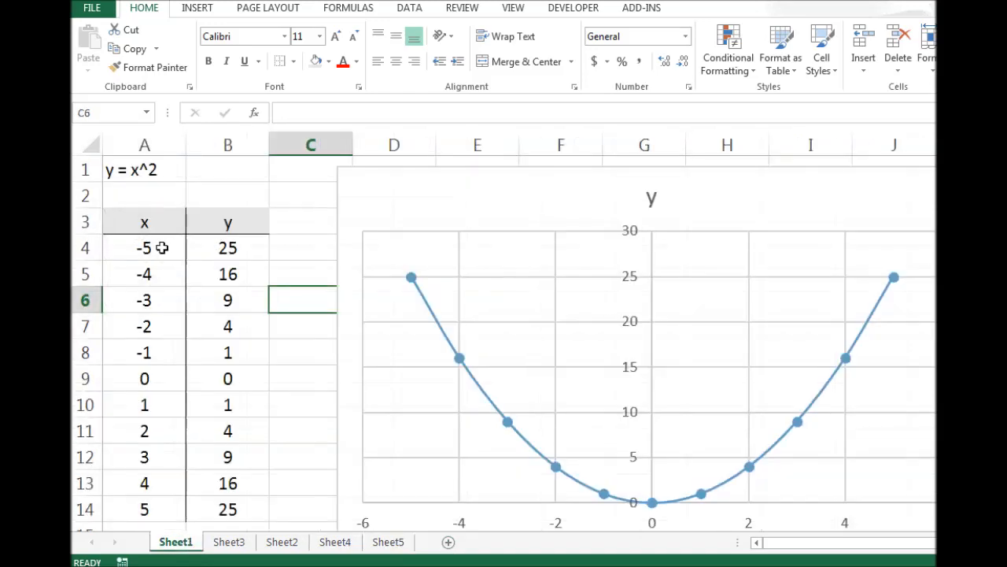